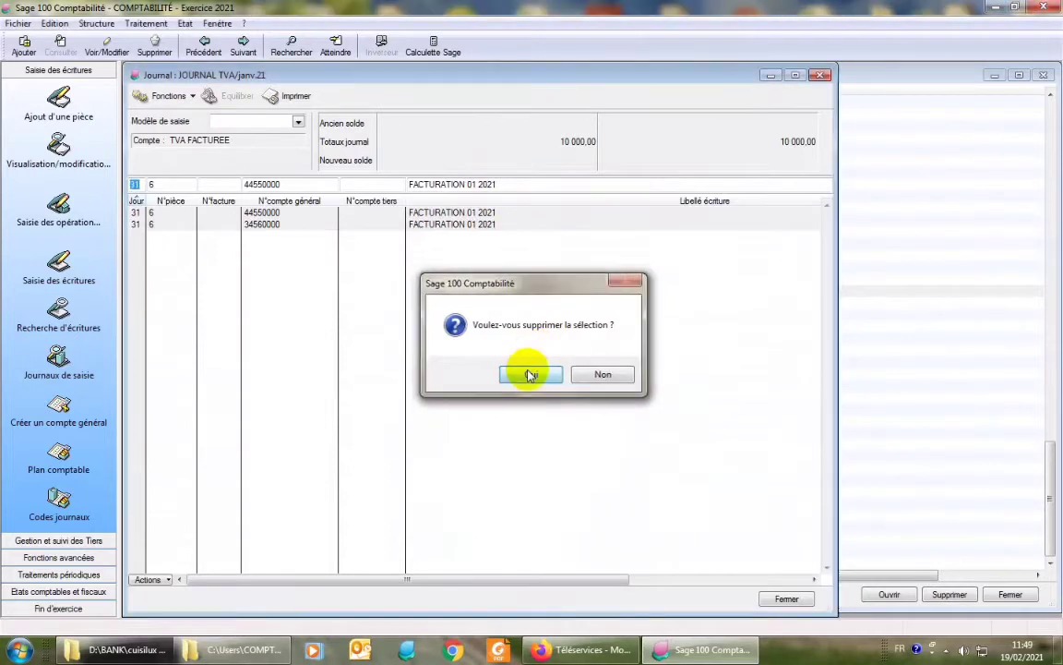
- Delete the selected FACTURATION 01 2021 entries from the January TVA journal and clear the leftover label in the maximized journal's entry line
left_click(529, 374)
left_click(795, 75)
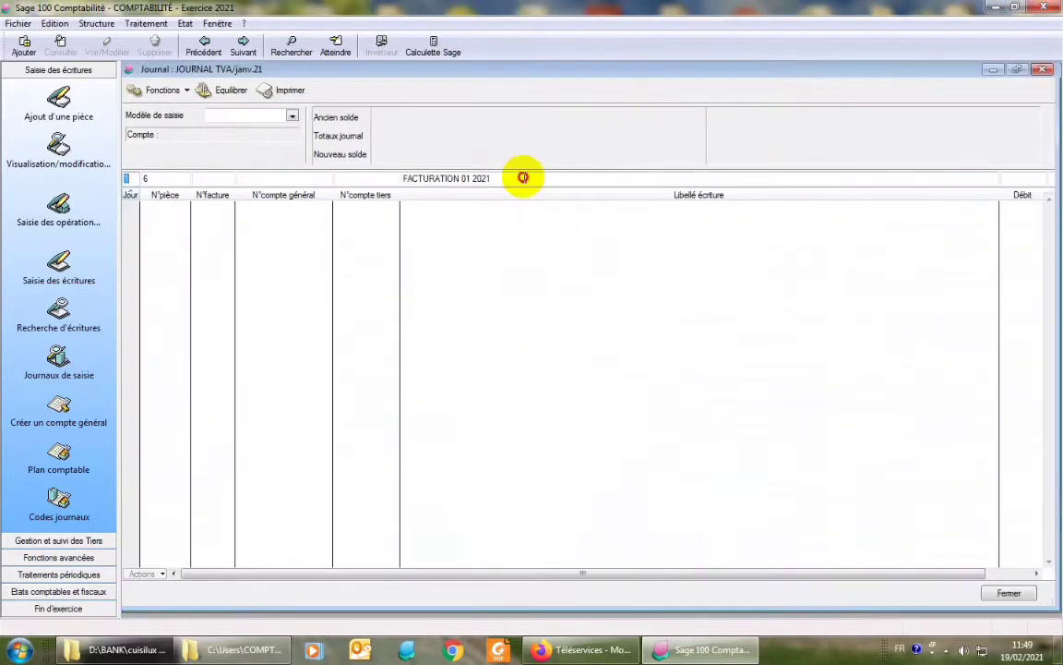
left_click(522, 177)
left_click_drag(523, 177, 388, 177)
key("Delete")
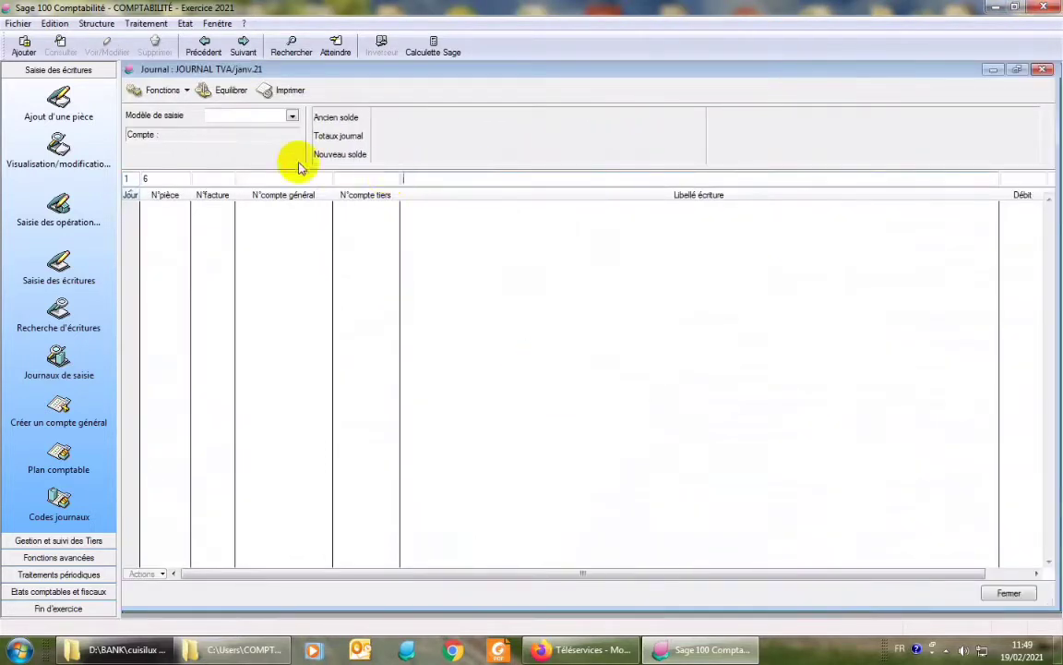
- Start a journal line dated day 31 for piece 6 on general account 44550000
left_click(127, 178)
type("3")
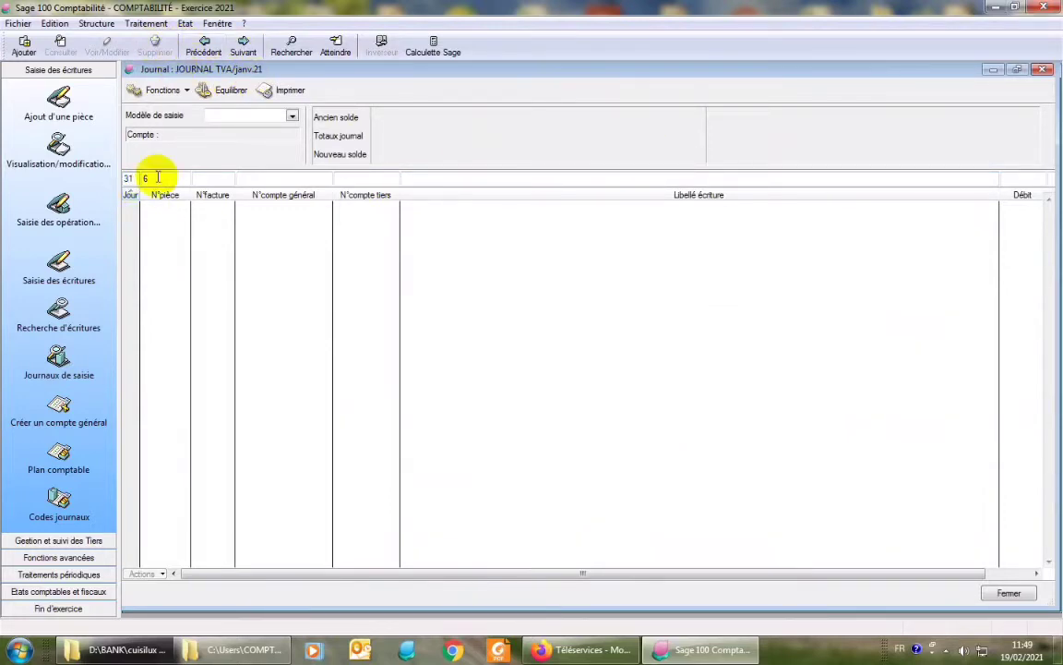
key("Tab")
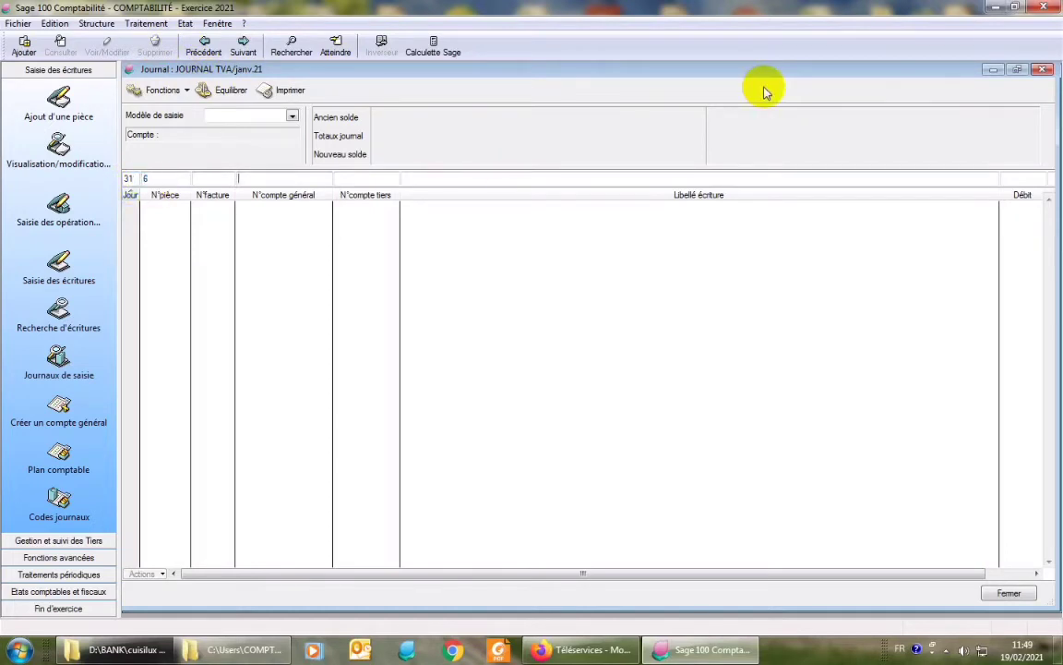
type("44550000")
key("Tab")
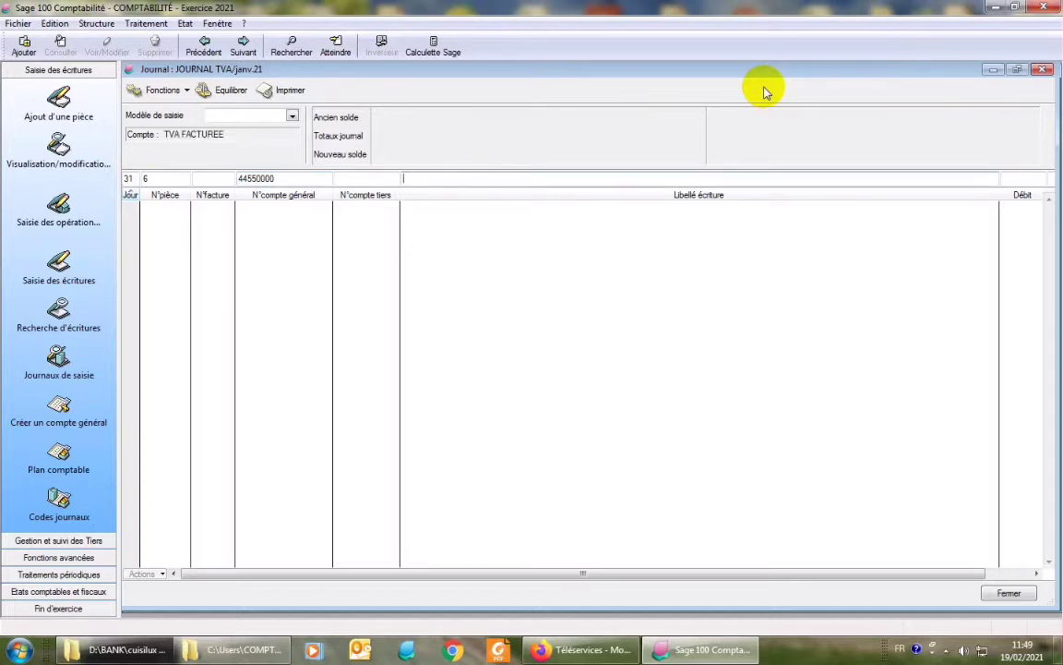
- Label the 44550000 line TVA ENCAISSEMMENT 01 2021 and record it with a debit of 10 000
type("TVA ENCAISSEMMENT 01 2021")
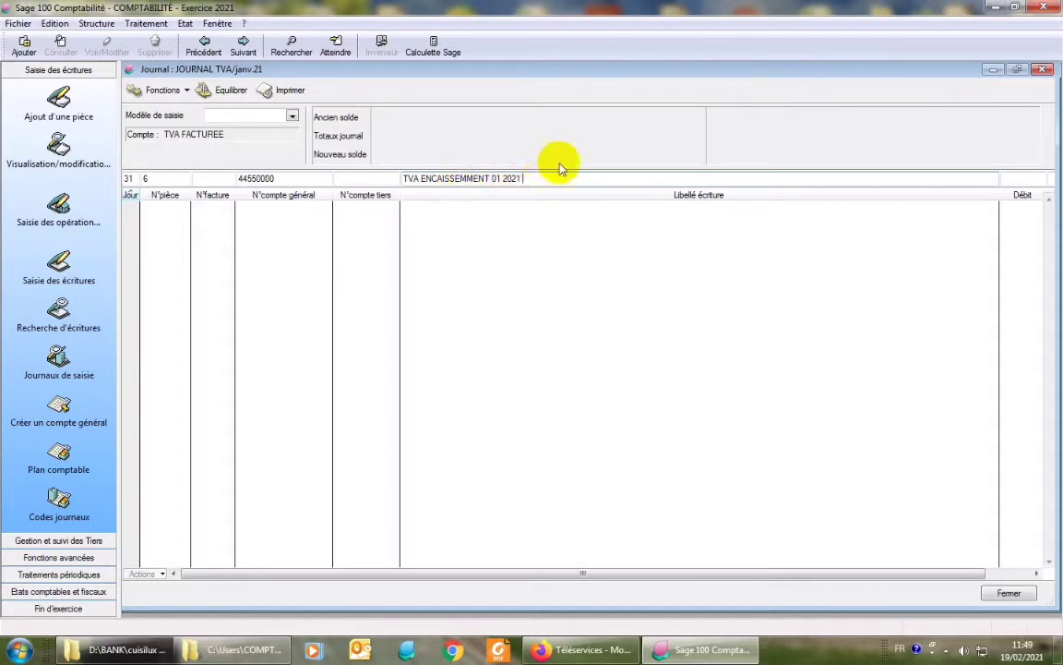
key("Tab")
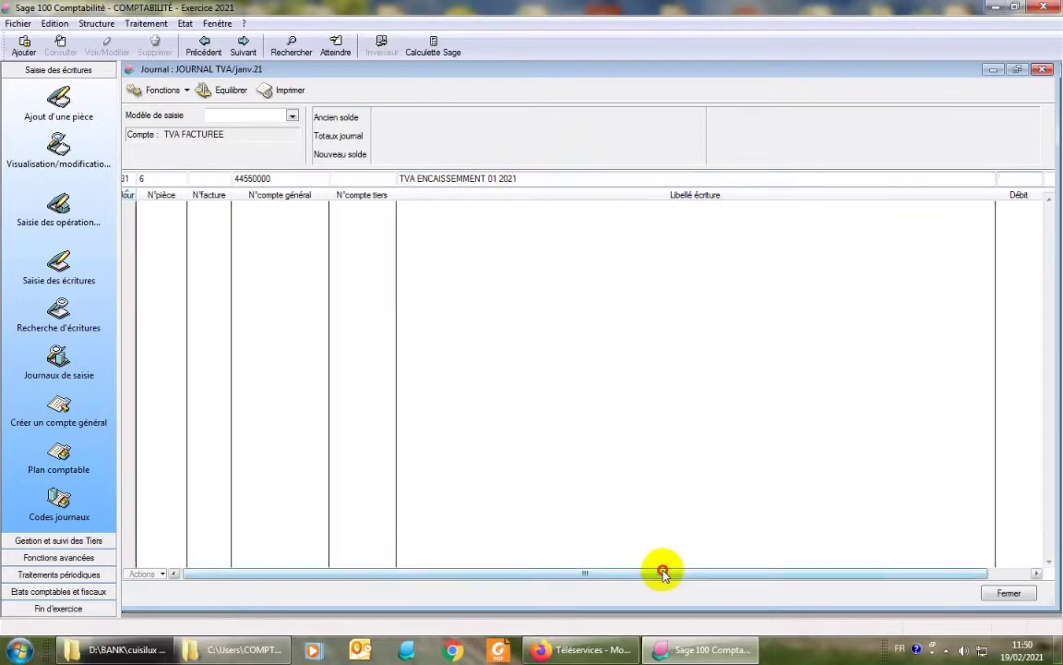
left_click_drag(665, 572, 702, 572)
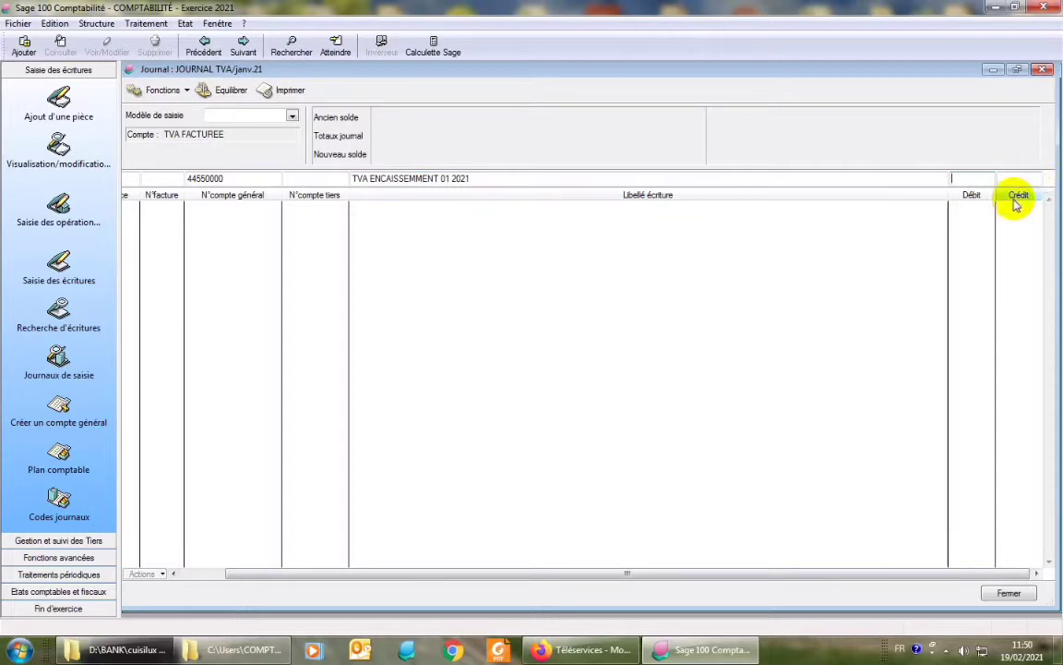
left_click(966, 179)
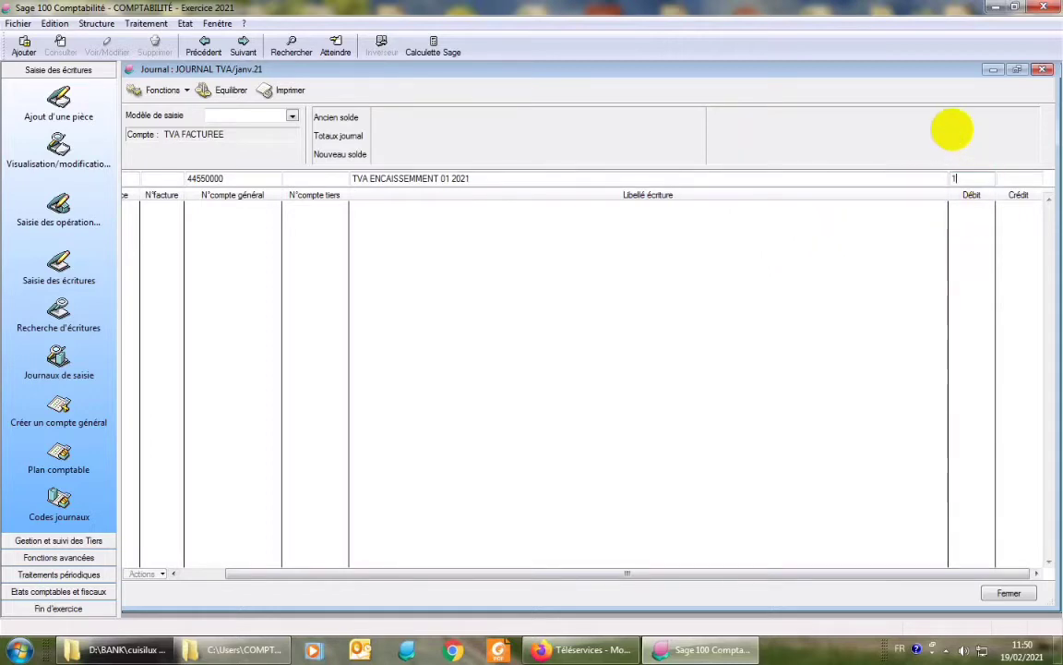
type("10 000")
key("Return")
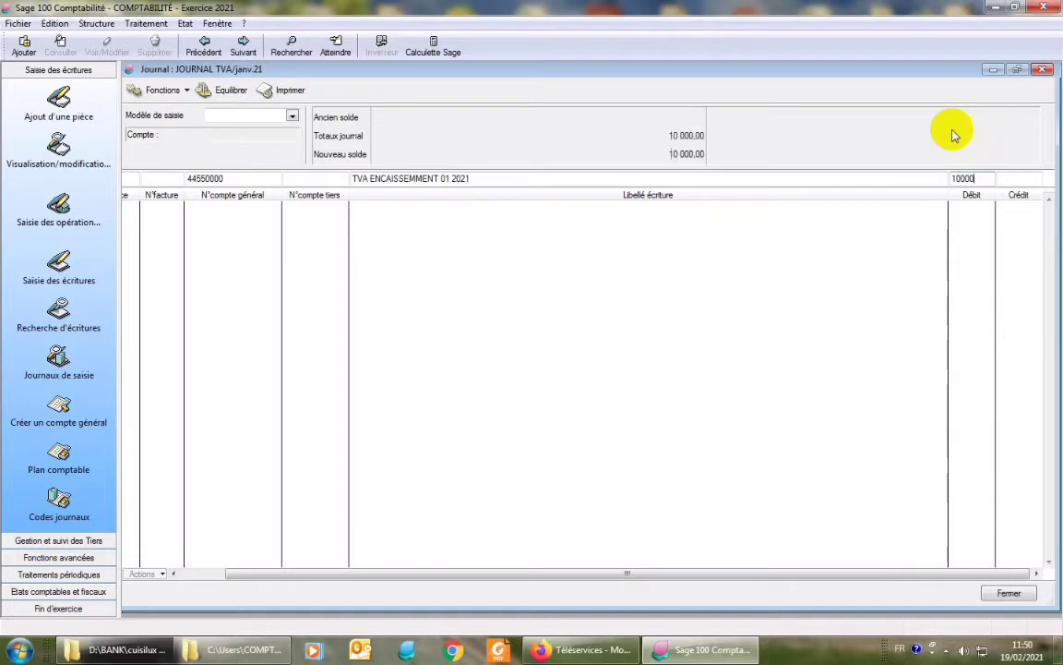
key("Tab")
key("Tab")
key("Tab")
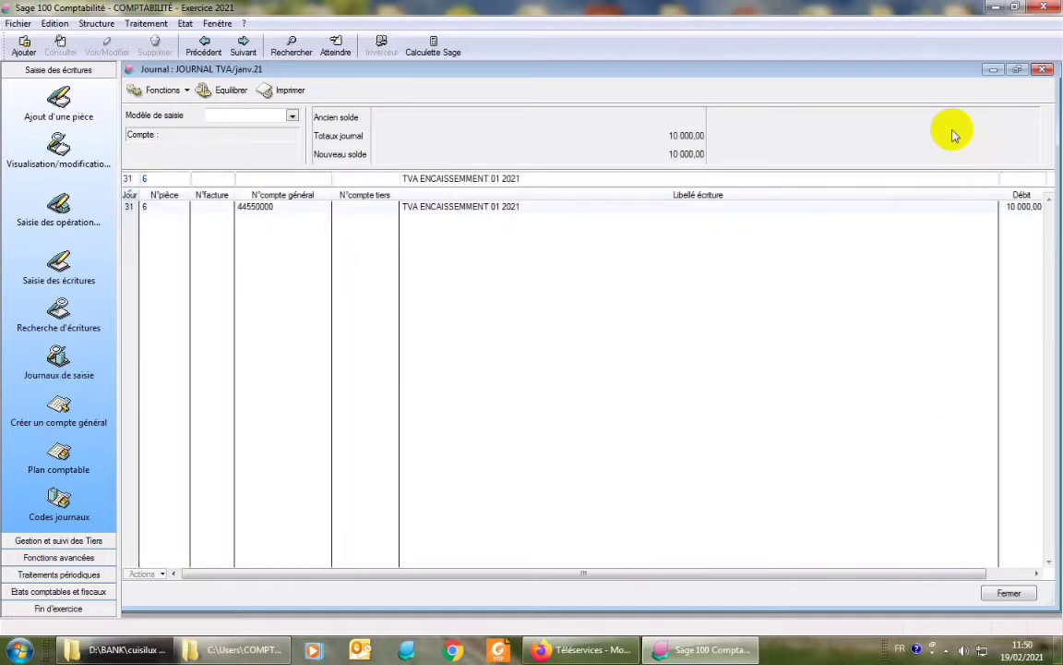
left_click(1042, 69)
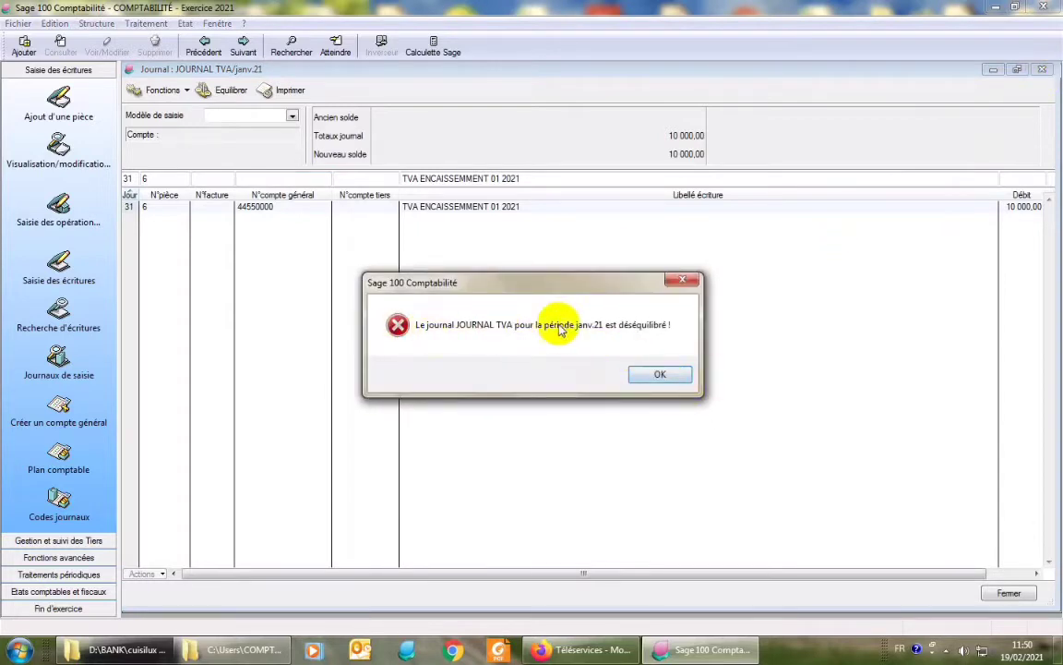
left_click(651, 371)
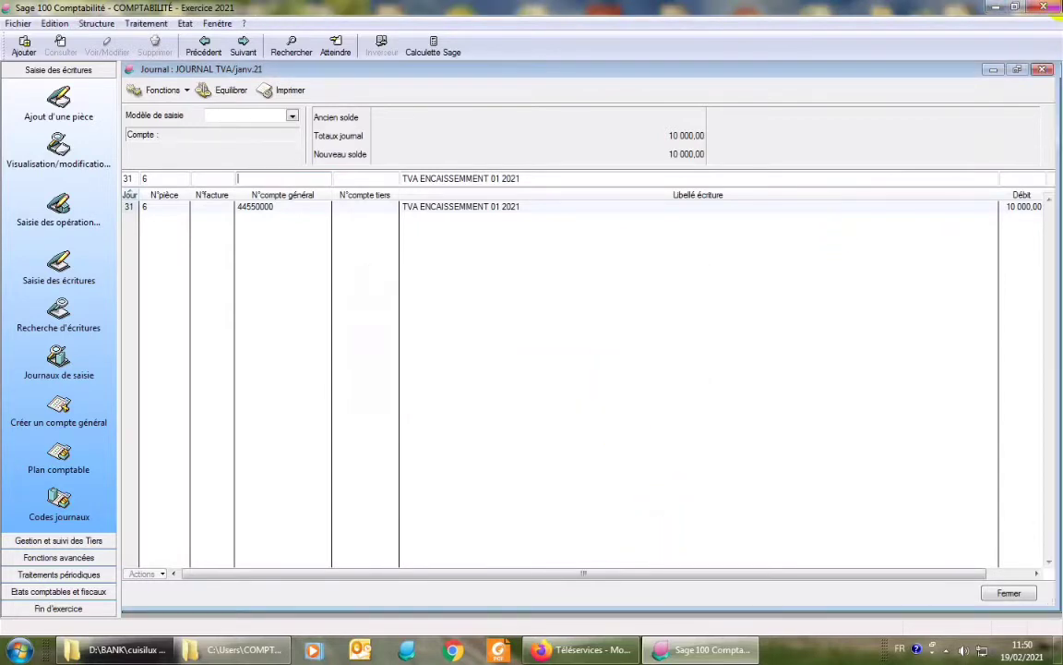
- Record the piece 6 counterpart on general account 34560000 with the same label and a credit of 10000
mouse_move(781, 573)
left_mouse_down()
mouse_move(846, 576)
mouse_move(762, 573)
left_mouse_up()
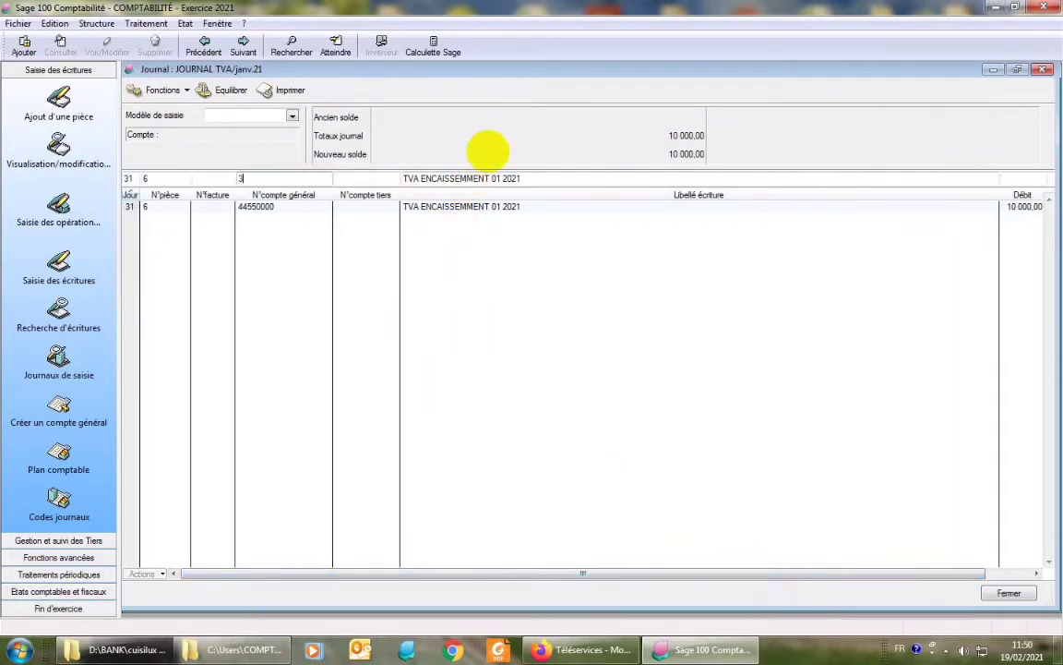
type("4560000")
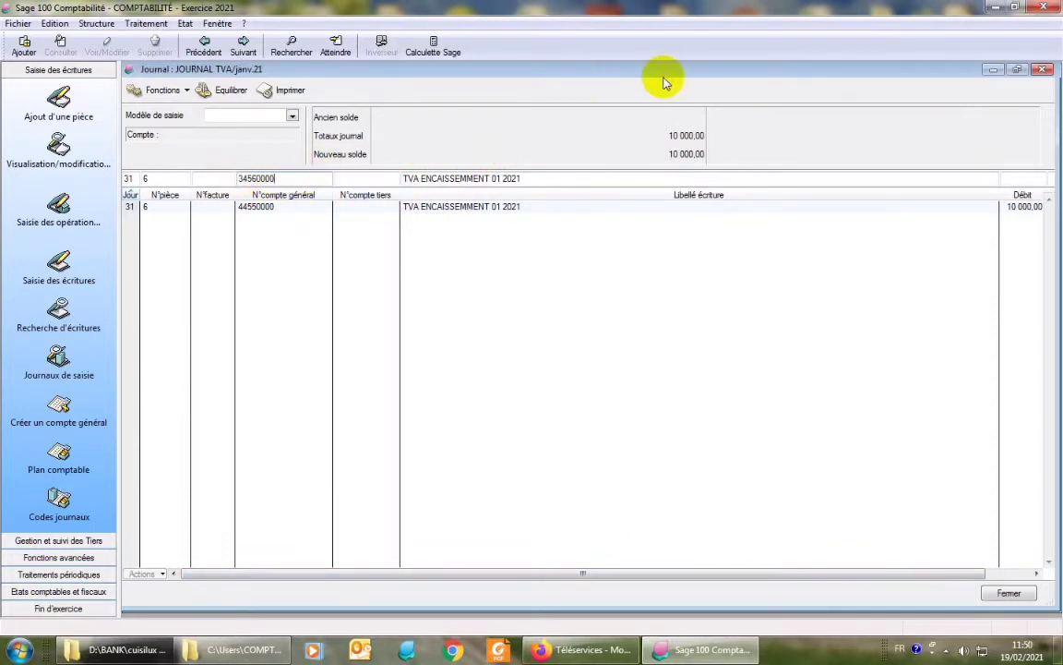
key("Tab")
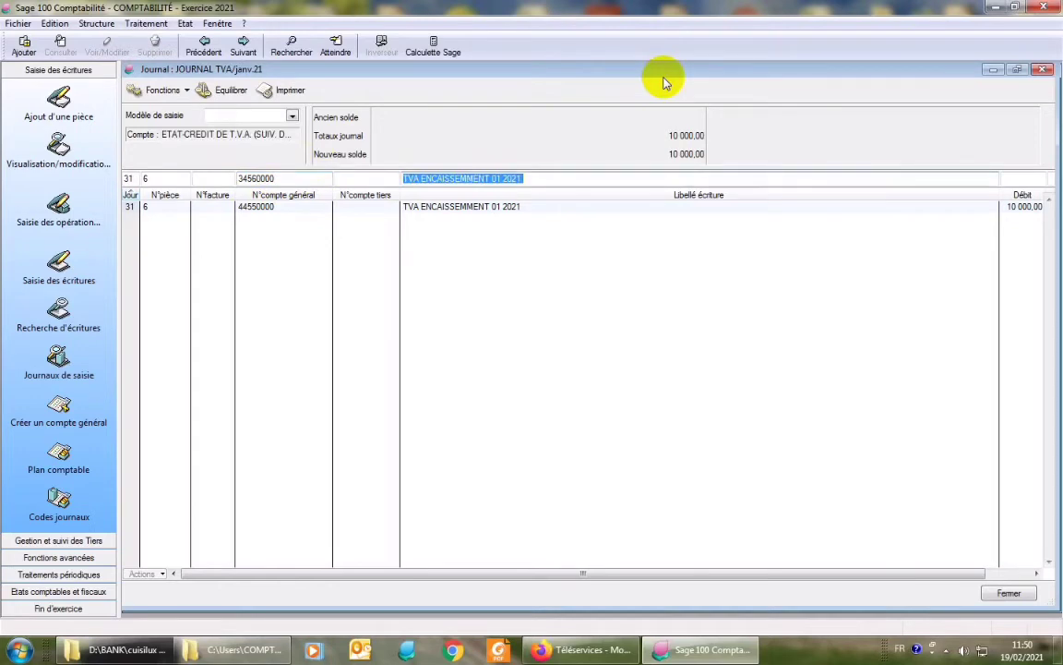
key("Tab")
key("Tab")
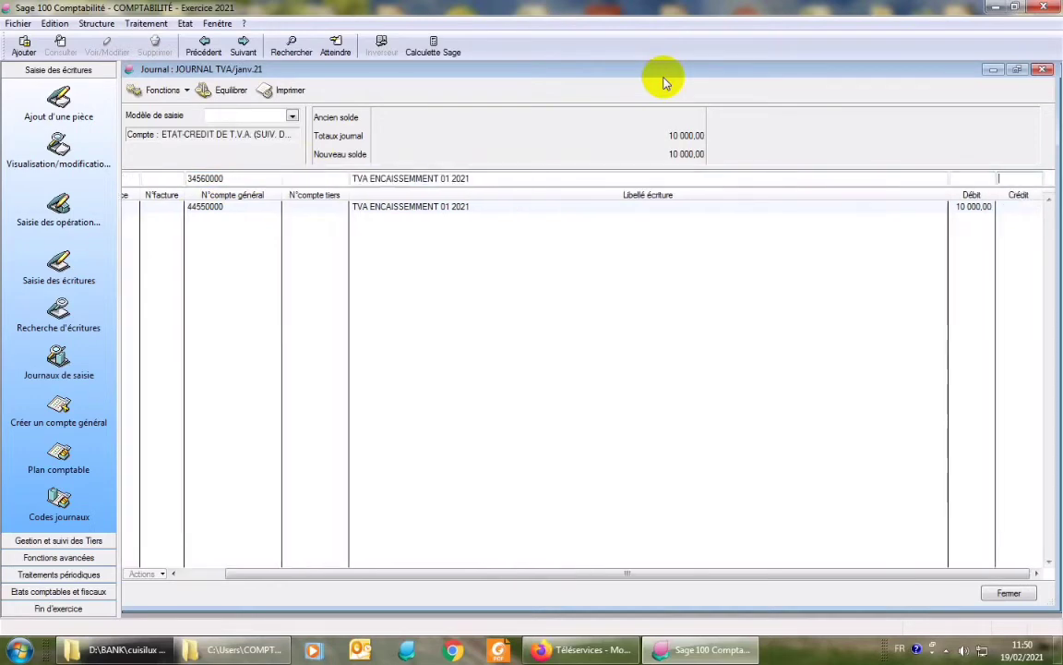
type("10000")
key("Return")
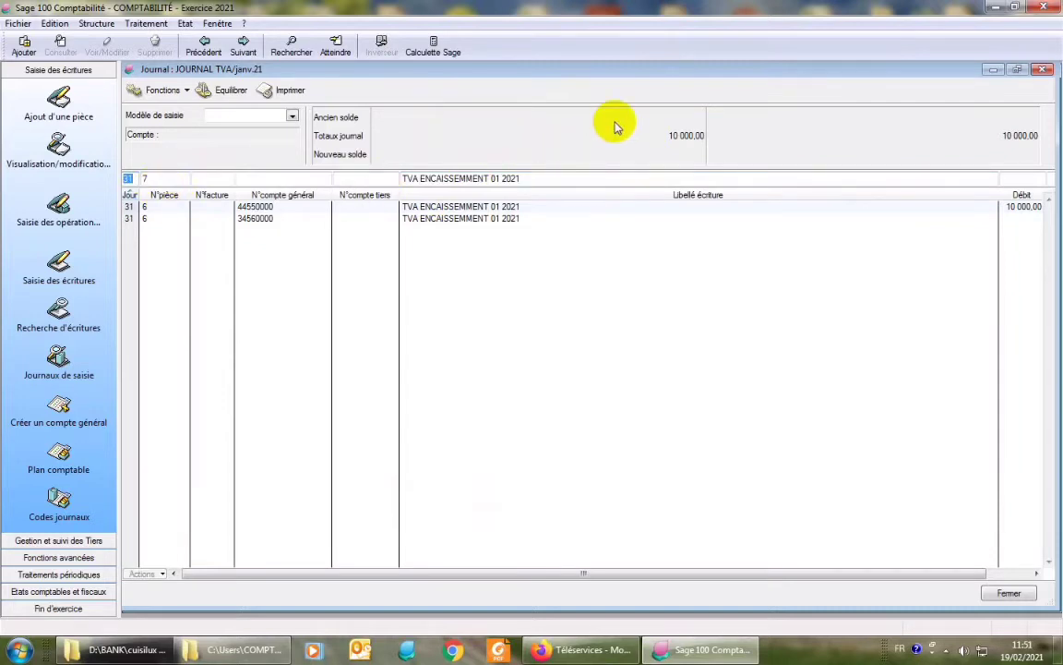
- Start a day 31 line for piece 7 on general account 34552000, labelled TVA ACHAT 01 2021
key("Tab")
key("Tab")
key("Tab")
type("34552000")
key("Tab")
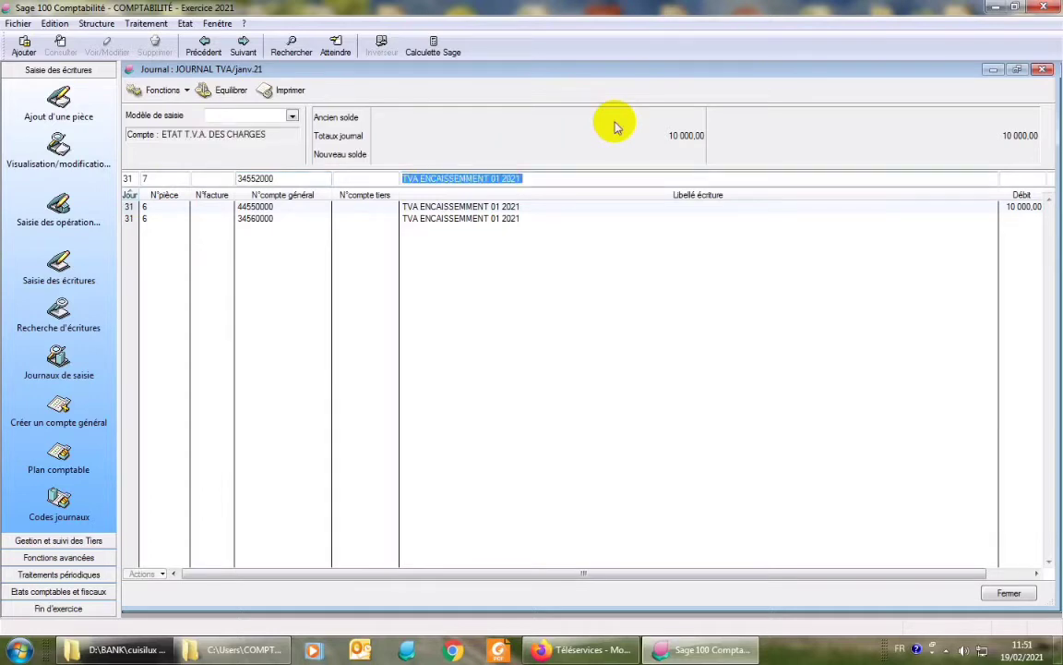
key("Delete")
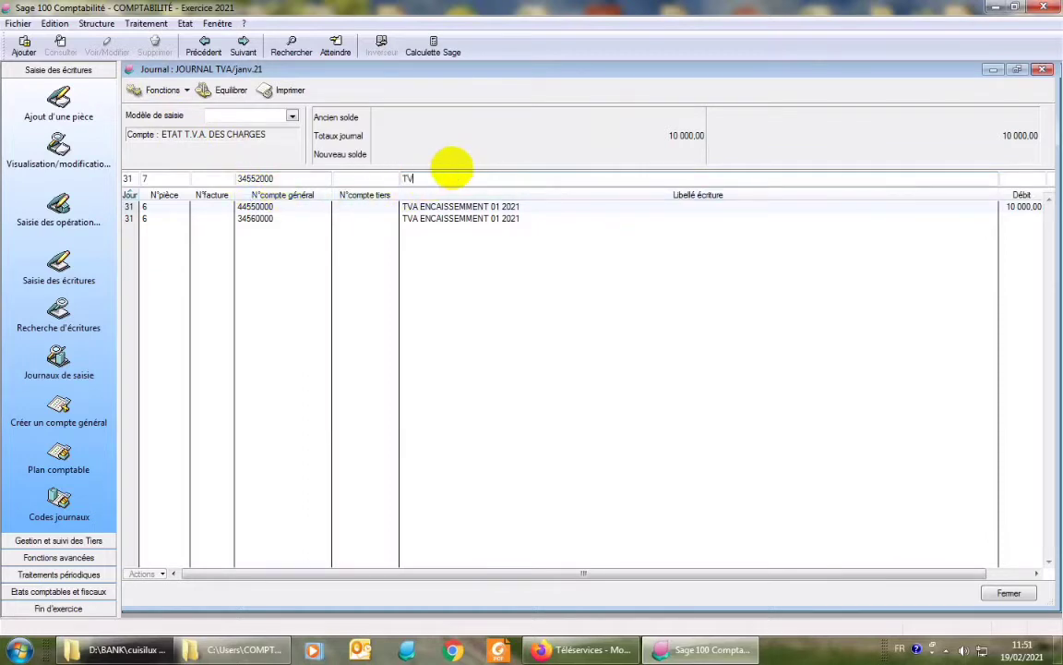
type("TVA ACHAT 01 2020")
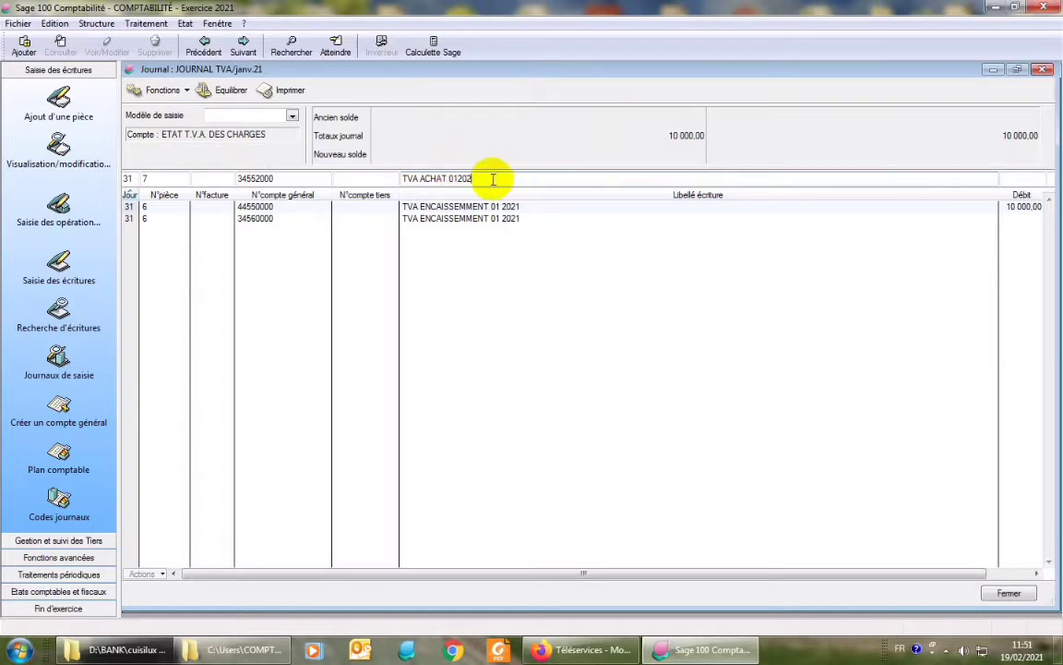
left_click(458, 179)
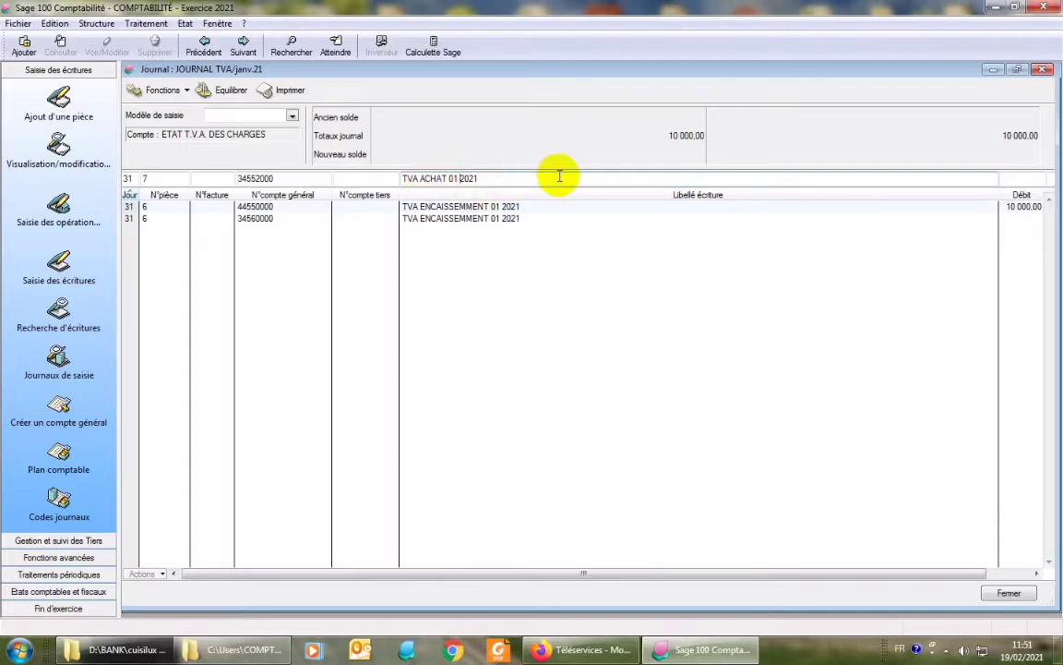
key("Tab")
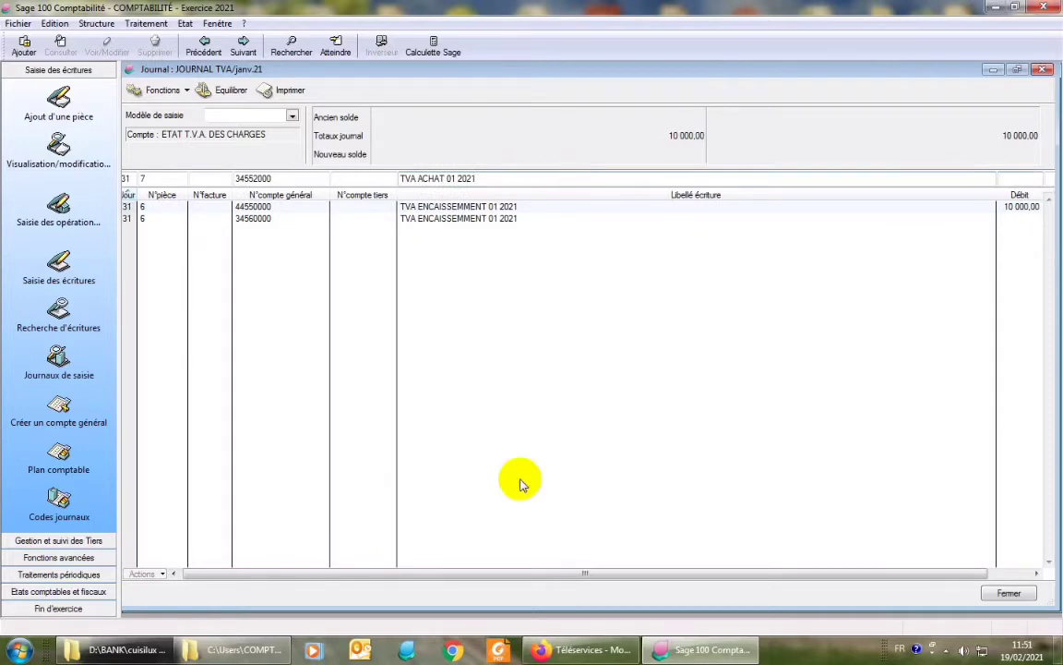
- Record the TVA ACHAT line on account 34552000 with a credit of 5000
left_click_drag(669, 574, 711, 574)
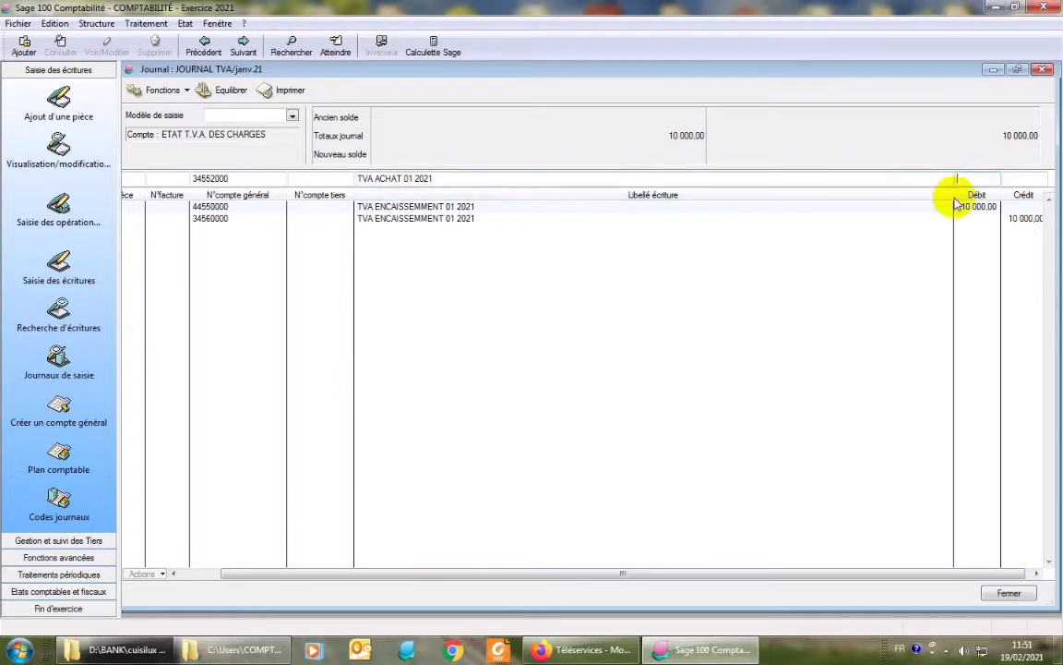
left_click(1027, 179)
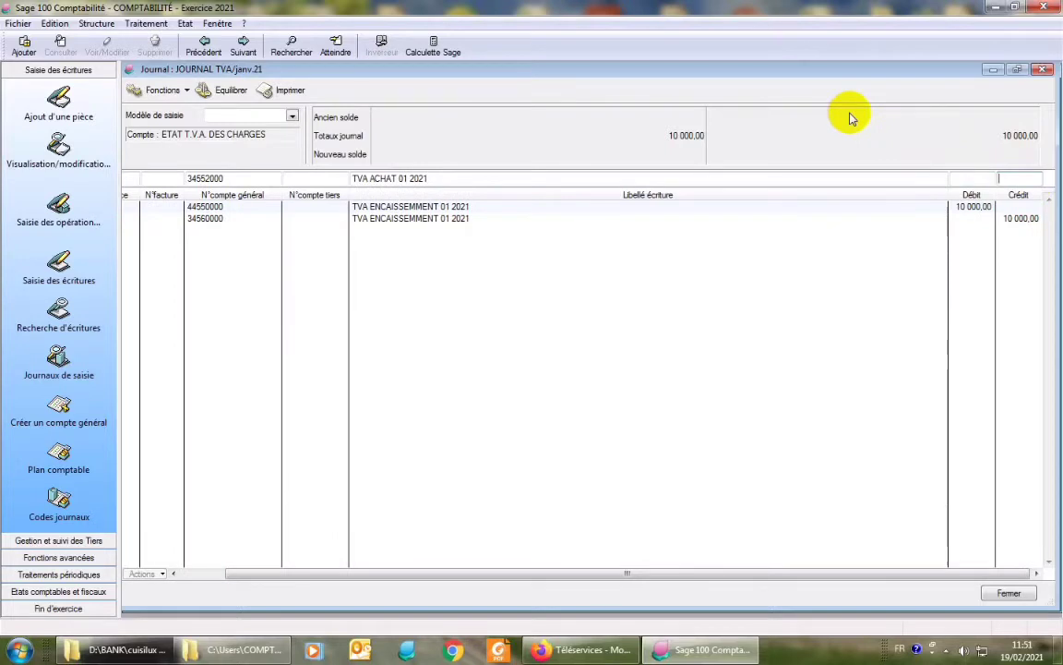
type("5000")
key("Return")
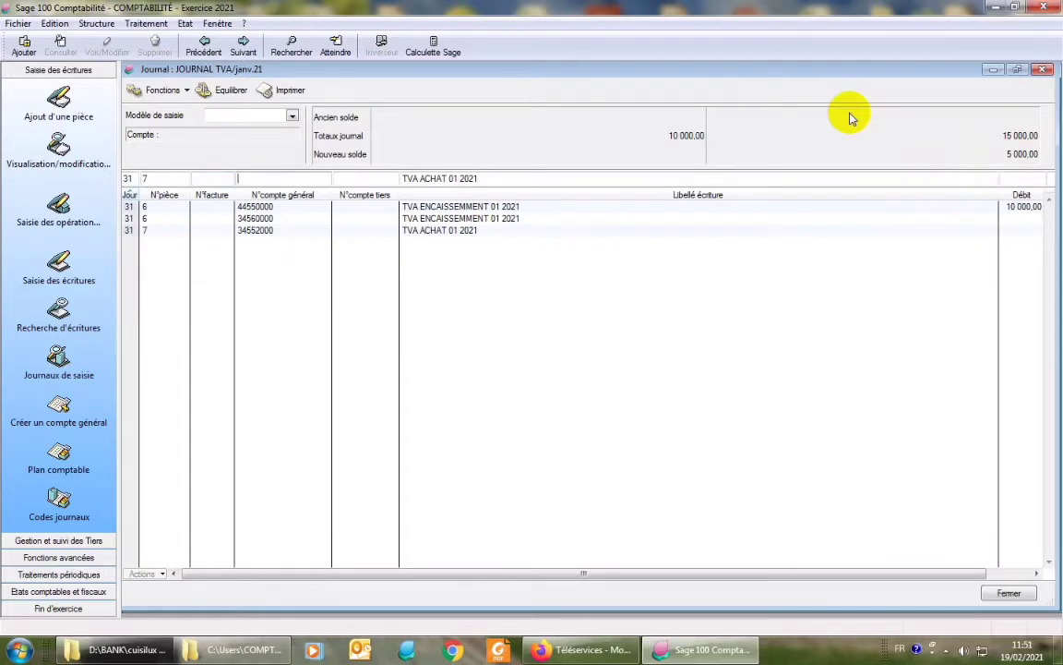
left_click(1042, 69)
left_click(657, 374)
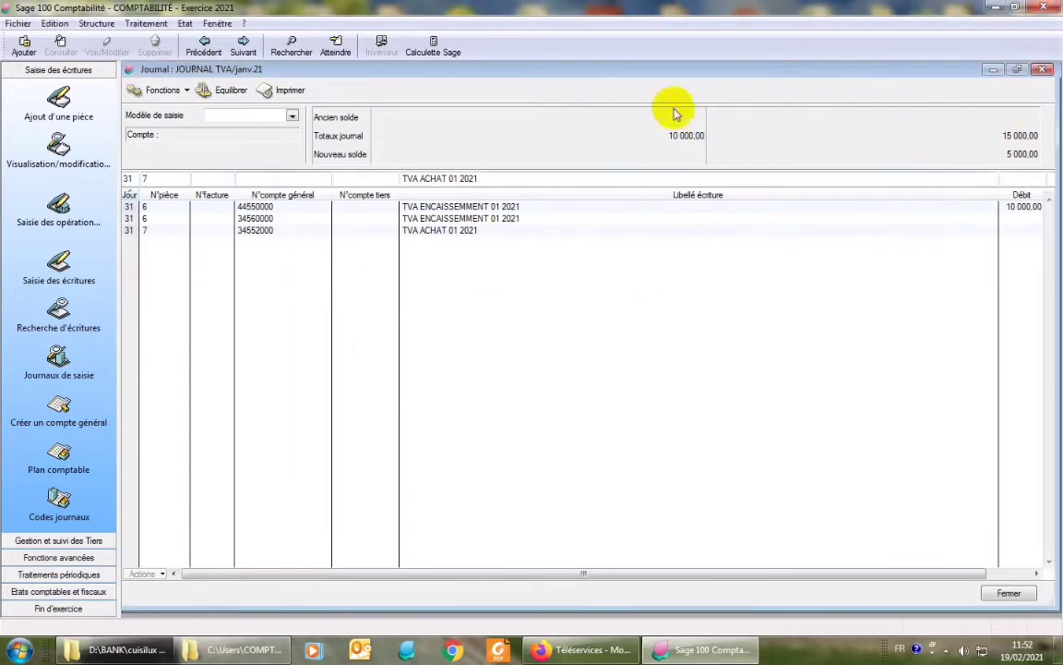
- Record the piece 7 counterpart on general account 34560000 with the TVA ACHAT 01 2021 label and a debit of 5000
type("345600")
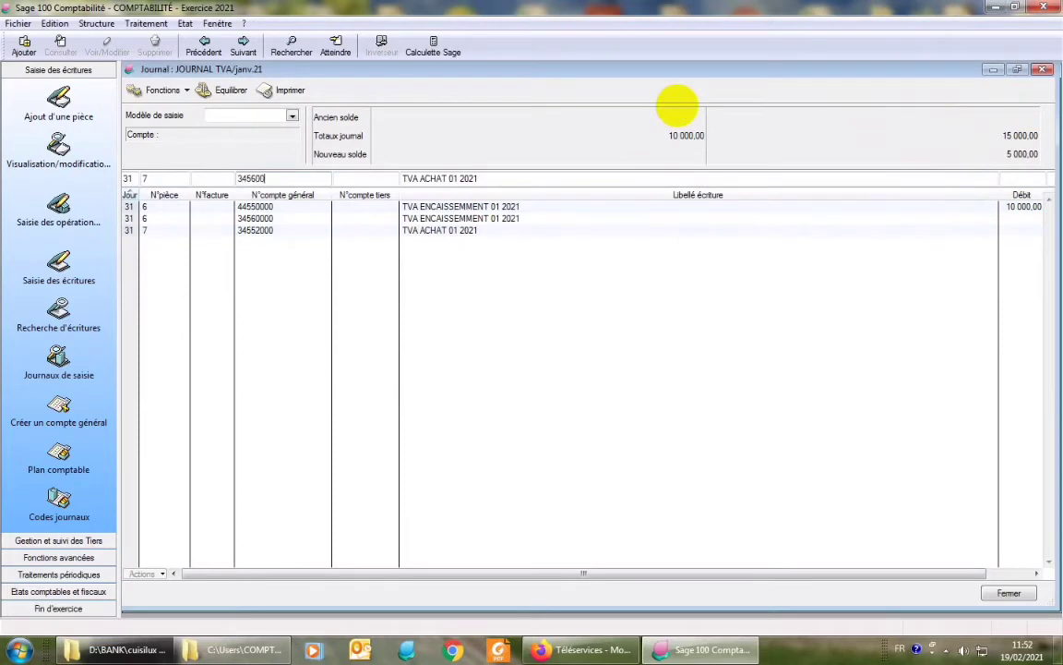
type("00")
key("Tab")
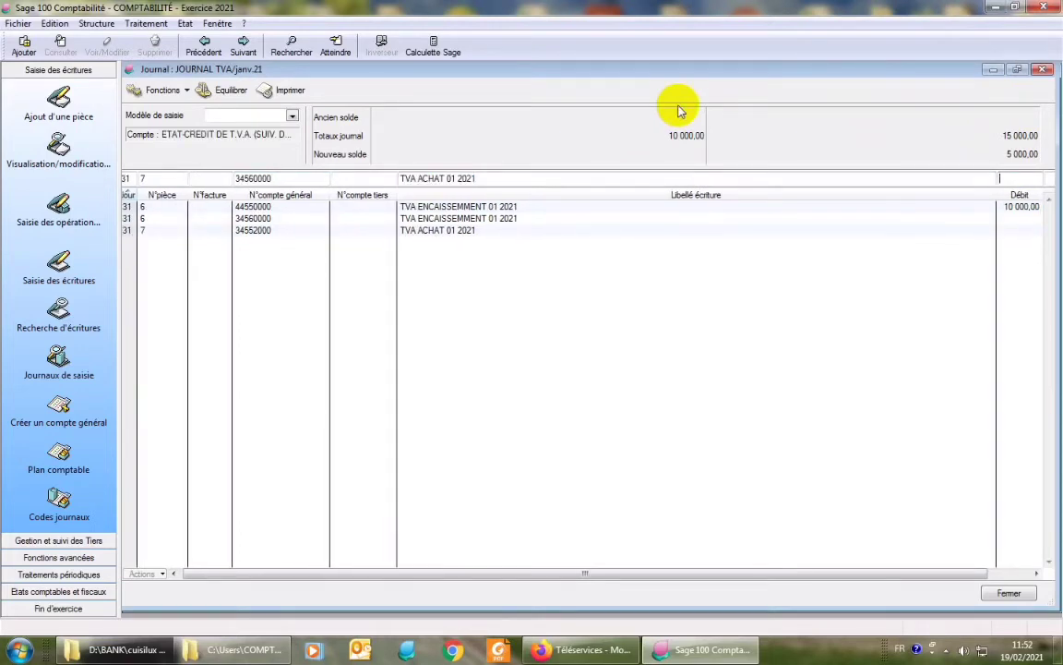
type("5000")
key("Return")
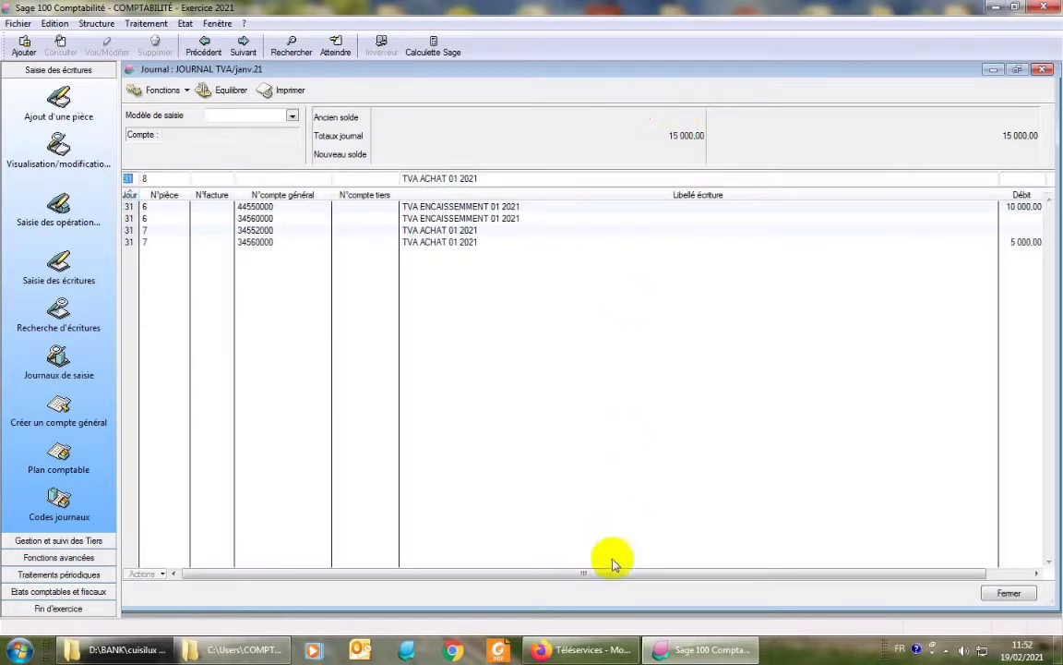
left_click_drag(607, 574, 681, 574)
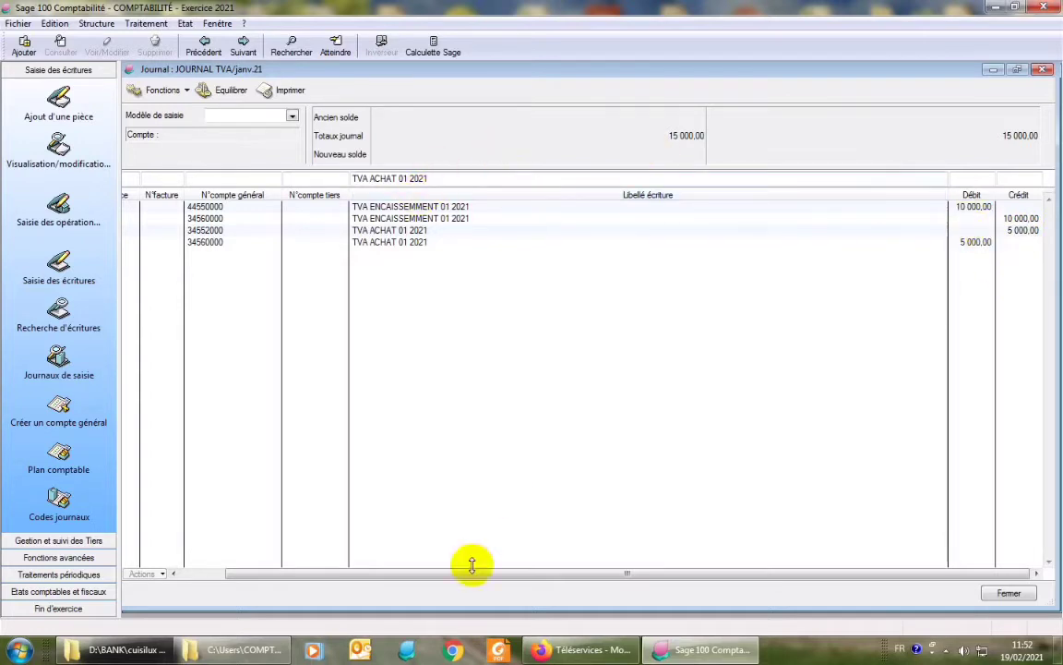
left_click_drag(439, 574, 362, 576)
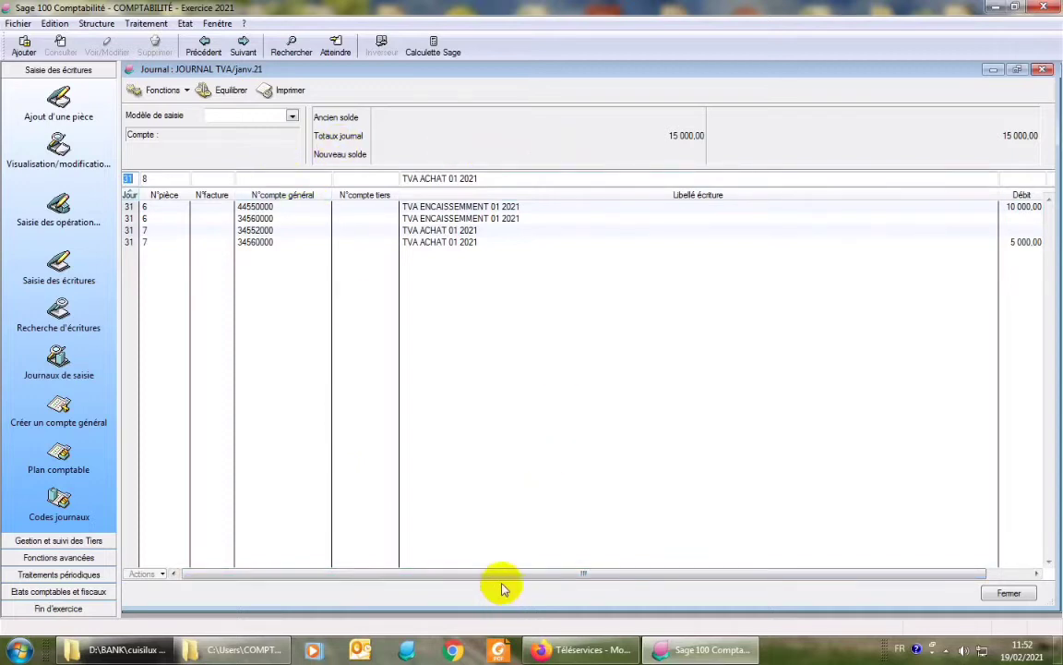
left_click_drag(501, 574, 452, 569)
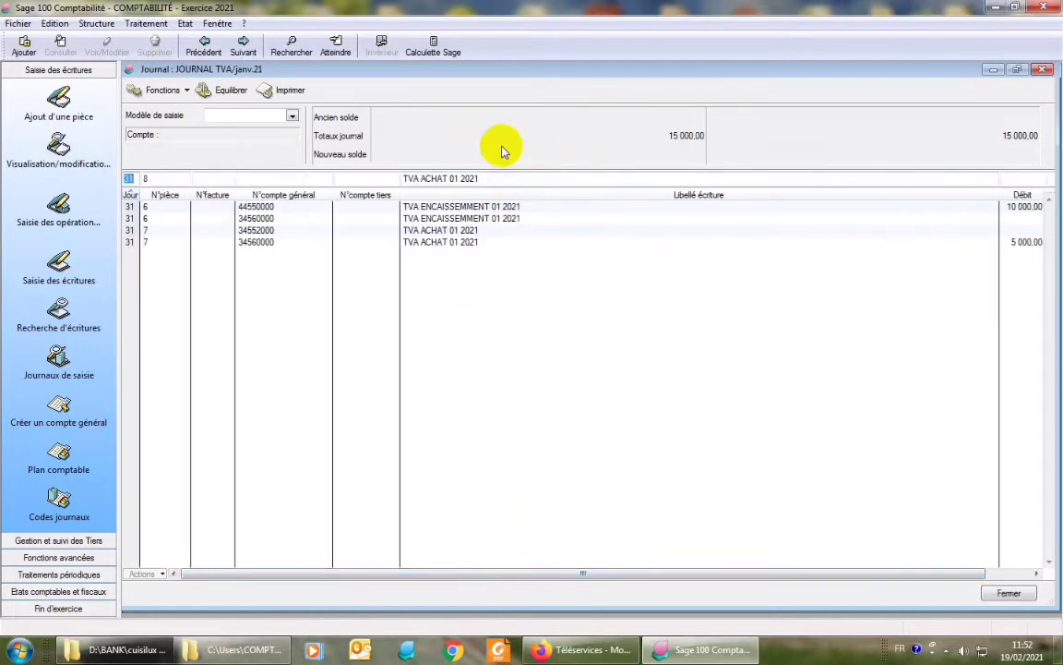
- Record a day 31 line for piece 8 on general account 44560000, labelled ETAT TVA PAYE, with a credit of 5000
key("Tab")
key("Tab")
key("Tab")
type("44560000")
key("Tab")
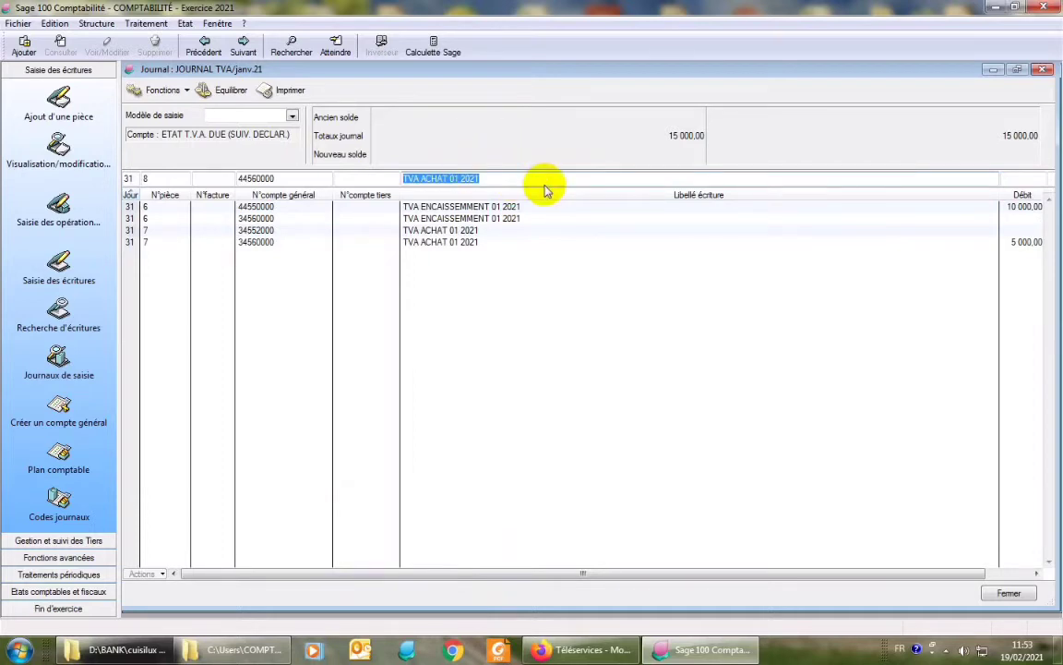
type("ETAT ")
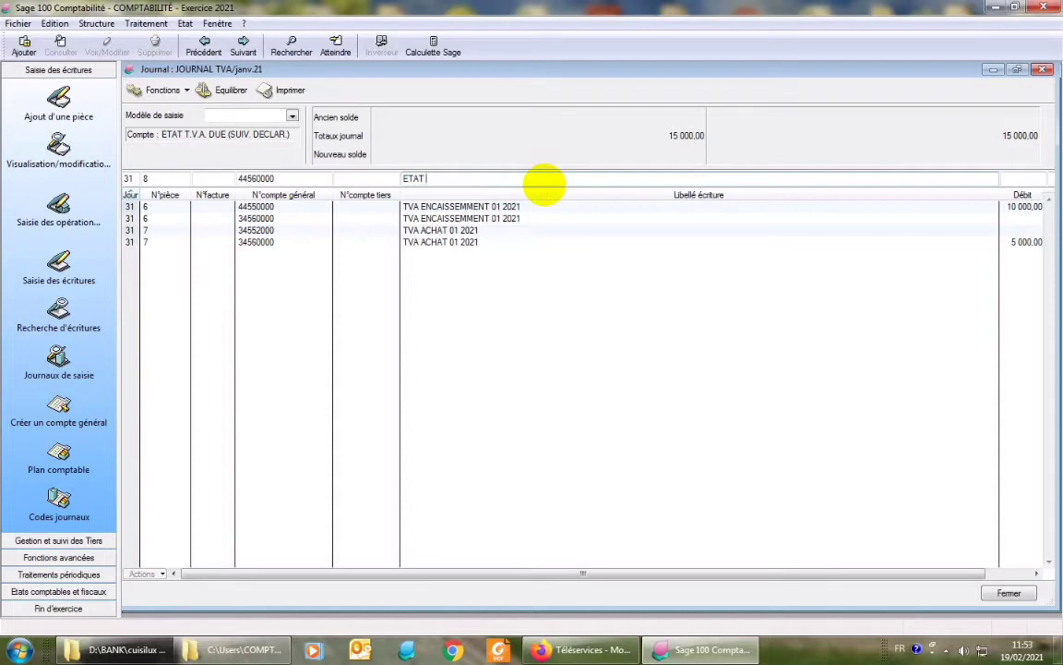
type("TVA PAYE")
key("Tab")
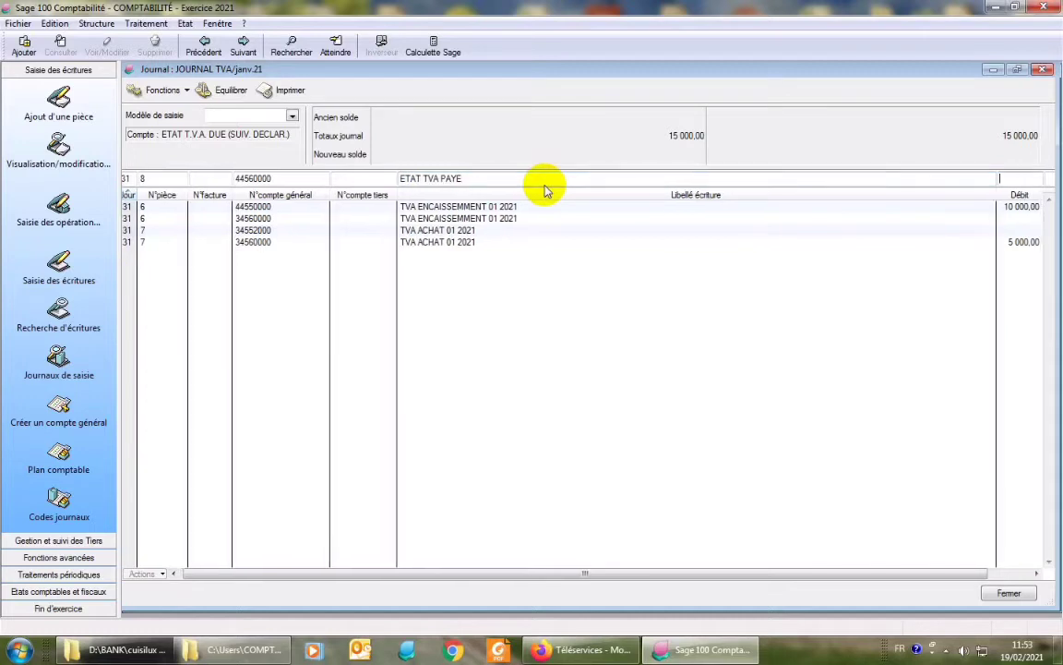
key("Tab")
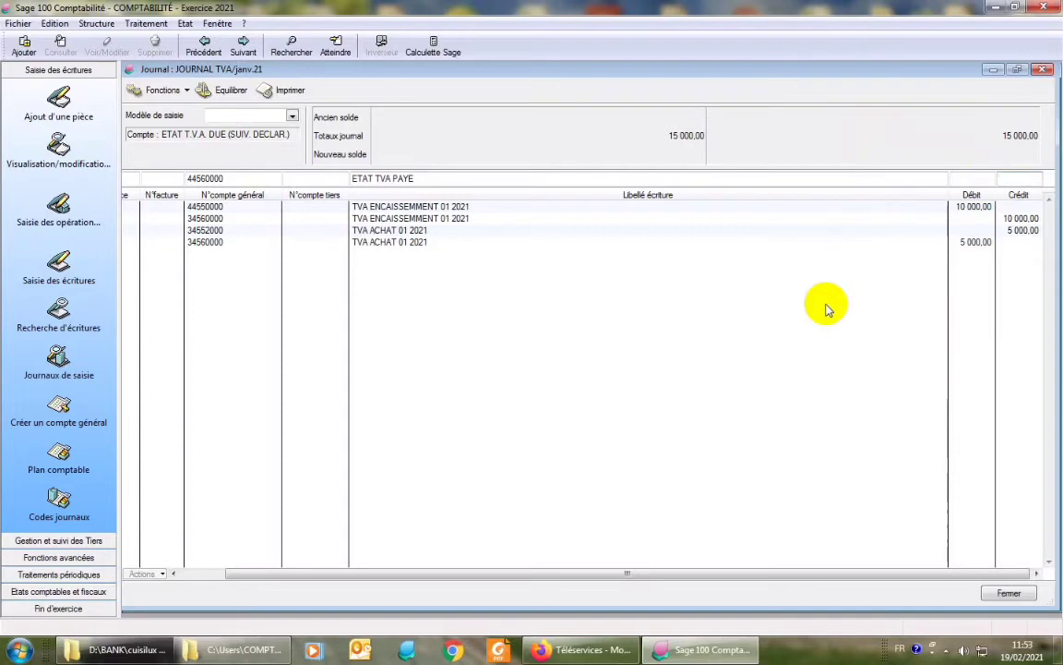
type("5000")
key("Return")
key("Tab")
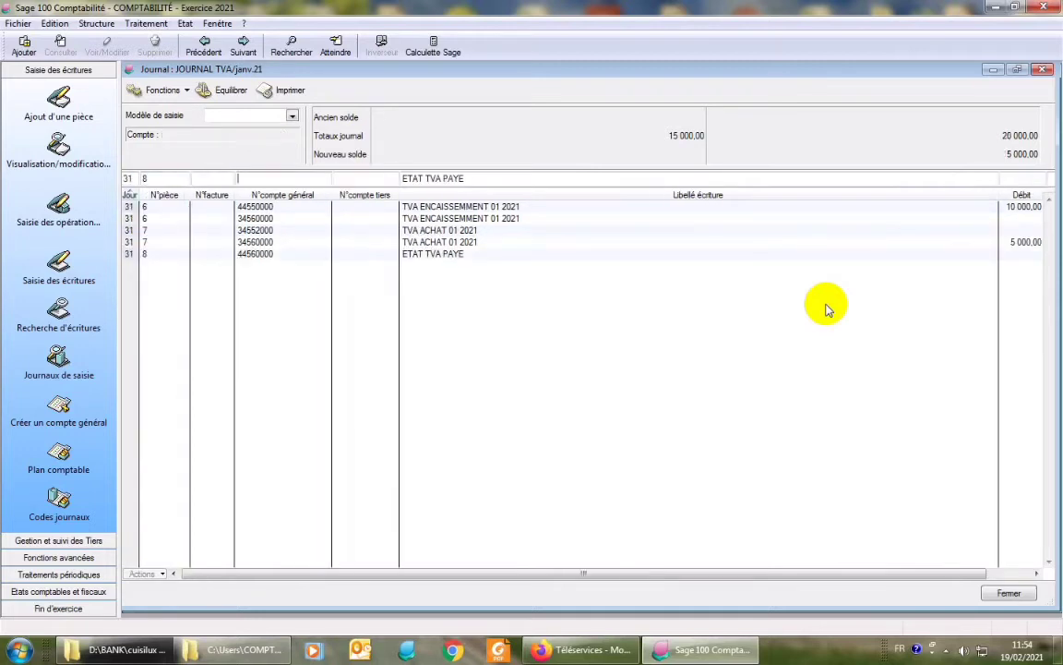
type("34560000")
key("Tab")
key("Tab")
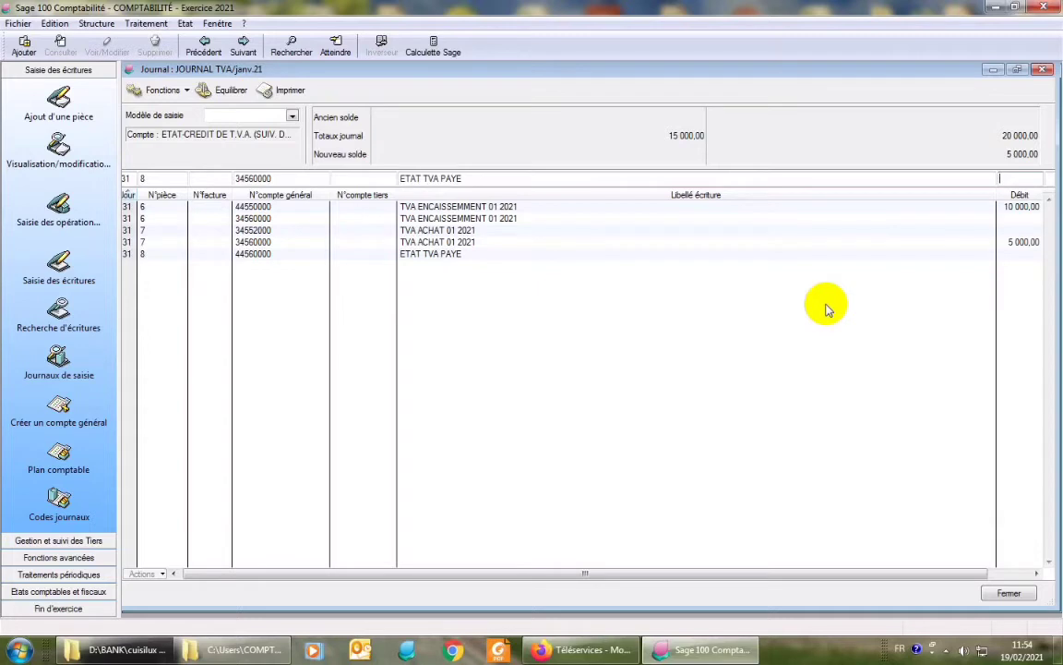
left_click(1025, 244)
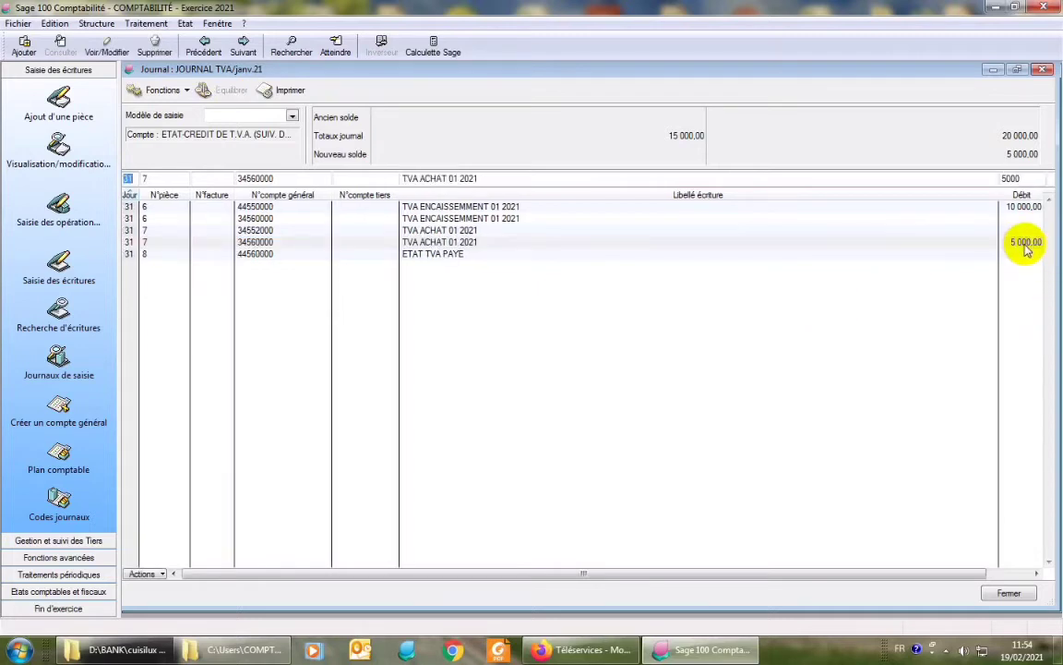
left_click(429, 254)
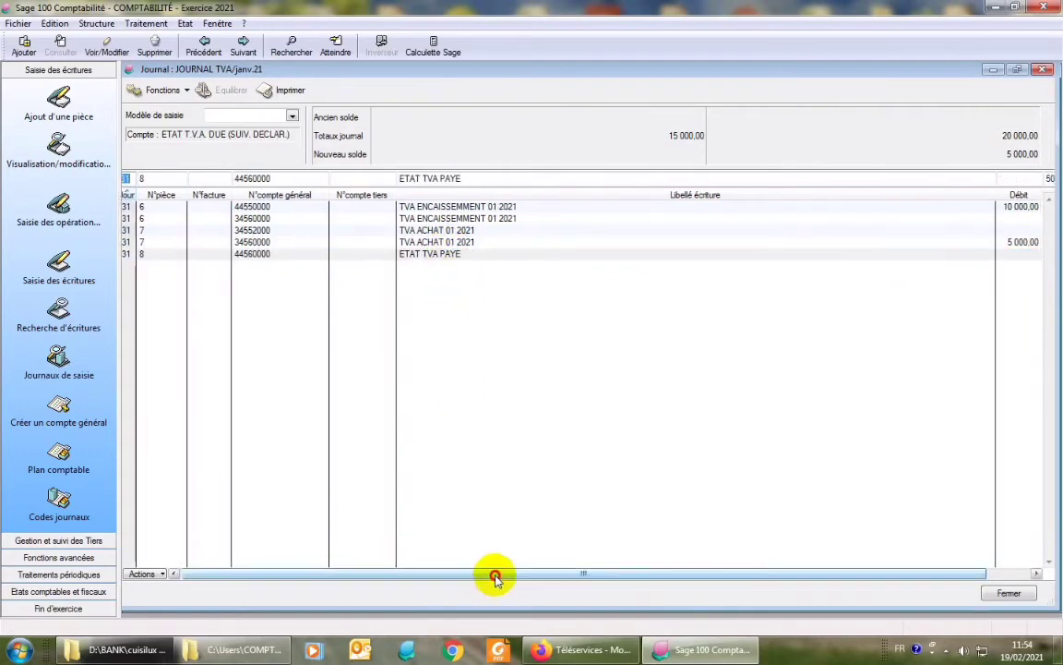
left_click_drag(494, 577, 650, 573)
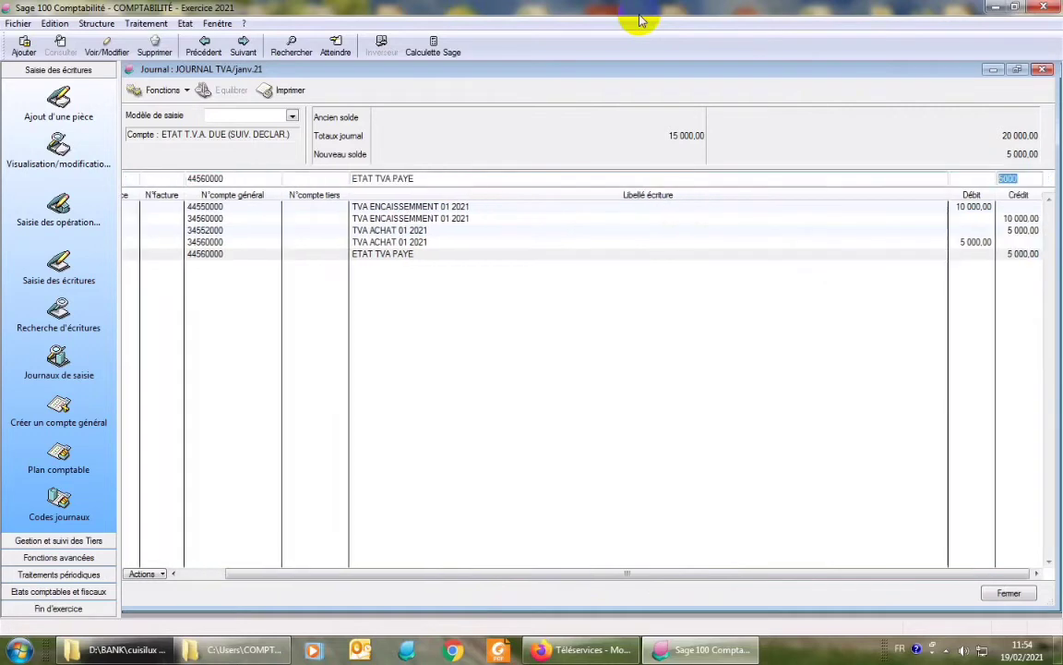
- Record the piece 8 counterpart on general account 34560000 with the ETAT TVA PAYE label and a debit of 5000
key("Tab")
key("Tab")
key("Tab")
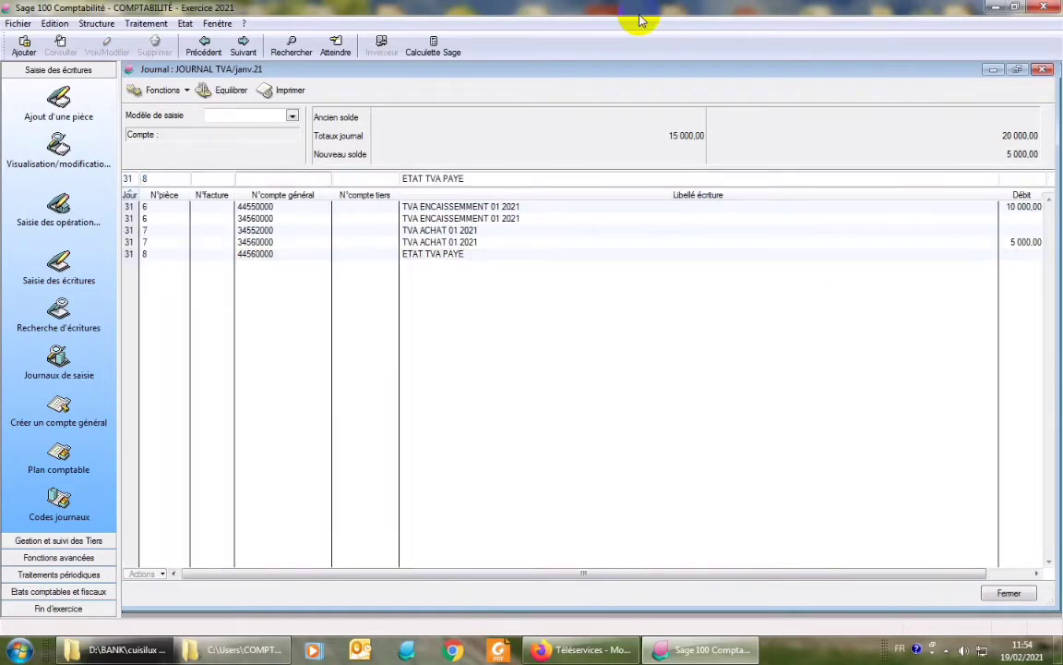
type("34560000")
key("Tab")
key("Tab")
type("500")
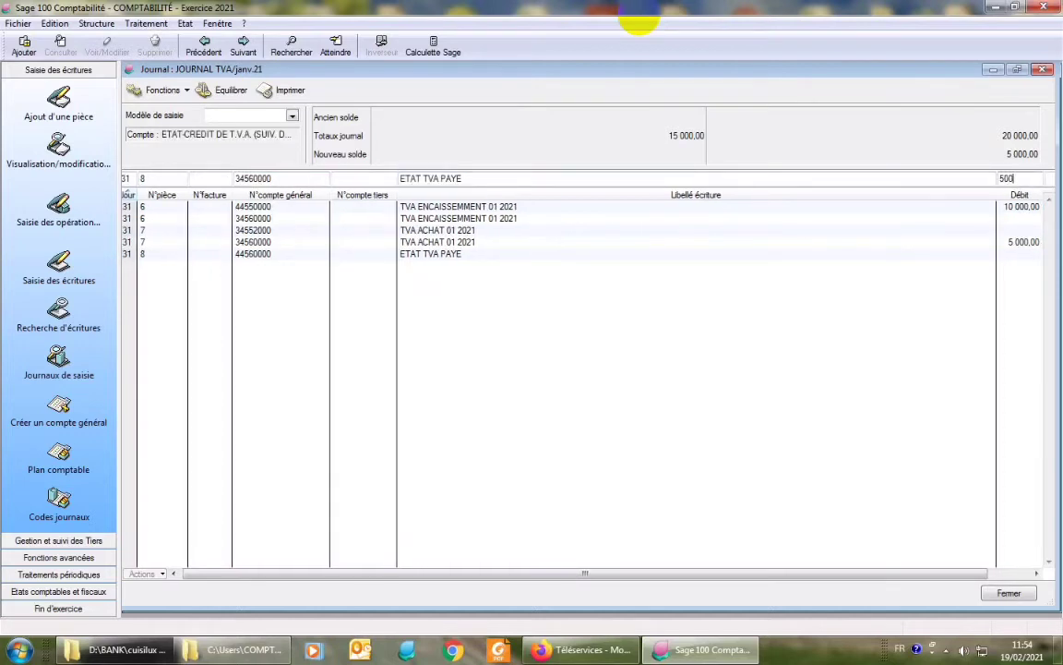
type("0")
key("Return")
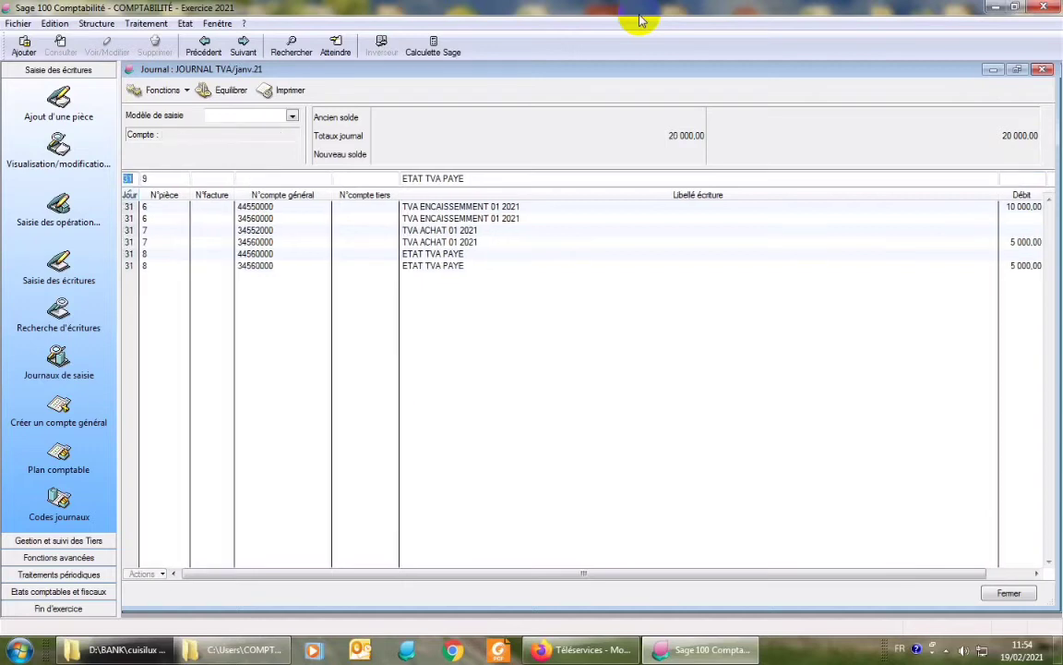
- Narrow the Libellé écriture column so the Débit and Crédit columns fit together, and close the January TVA journal
left_click(482, 582)
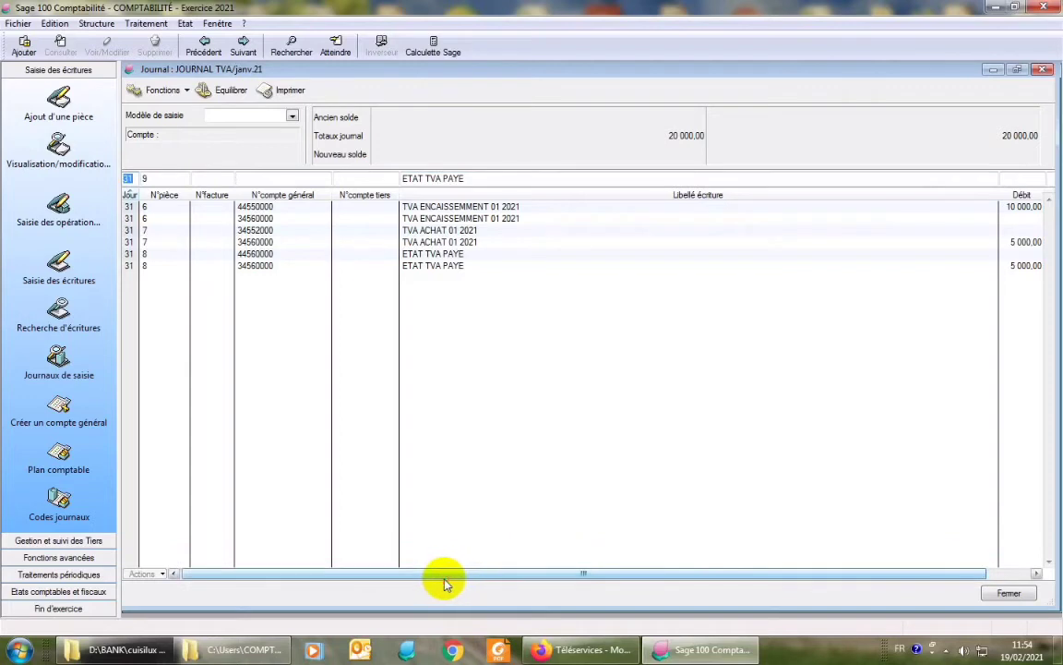
left_click_drag(444, 578, 407, 579)
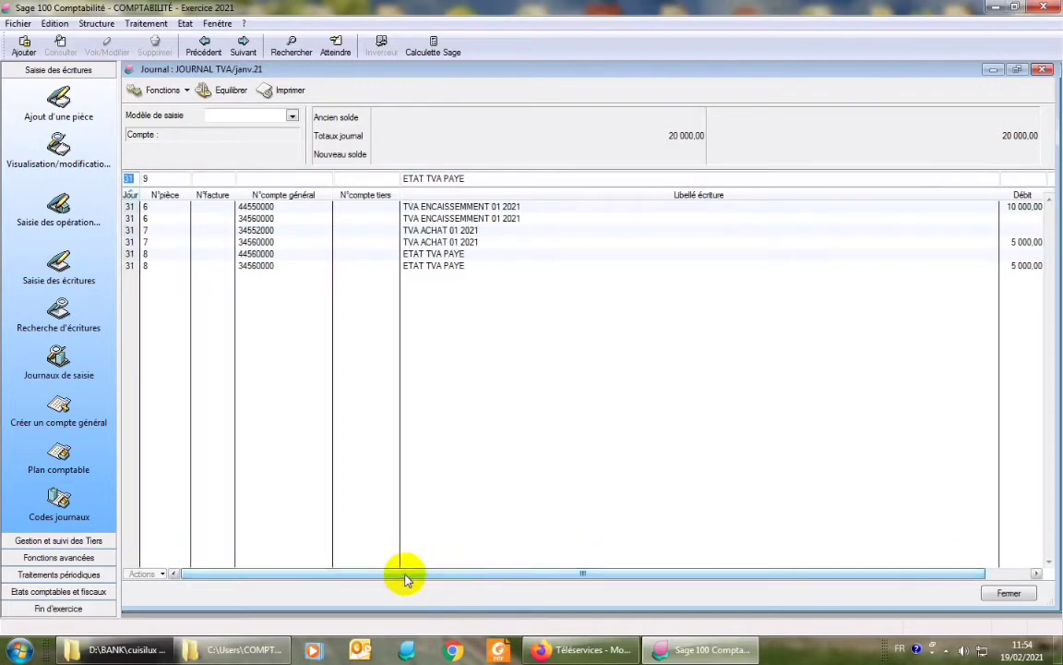
left_click(422, 578)
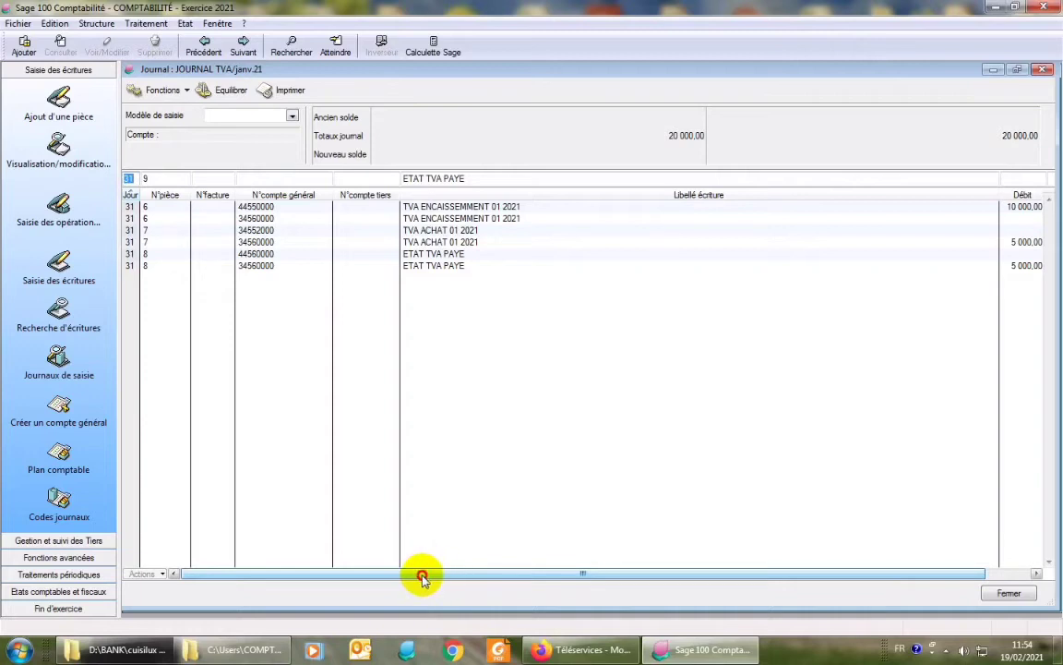
mouse_move(422, 578)
left_mouse_down()
mouse_move(466, 577)
mouse_move(425, 584)
left_mouse_up()
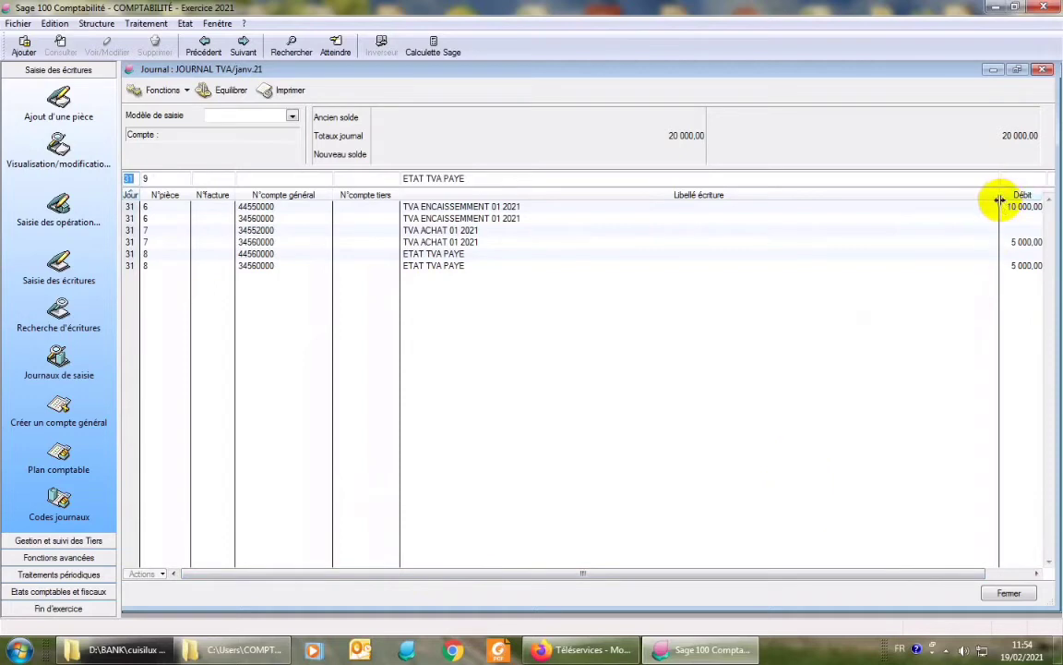
left_click_drag(1000, 200, 774, 204)
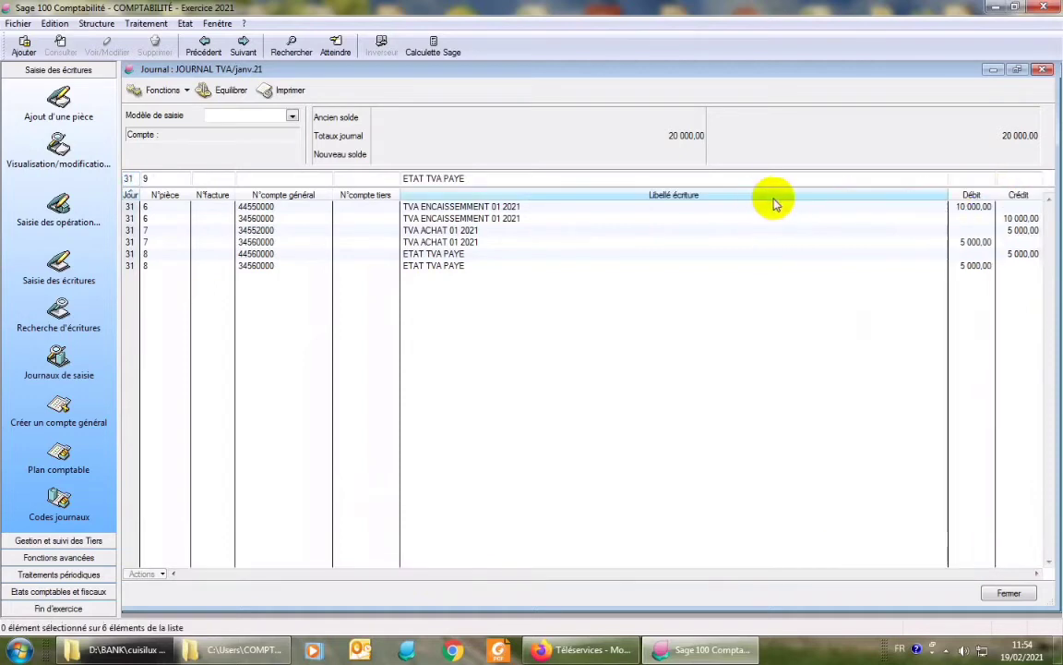
left_click(1044, 71)
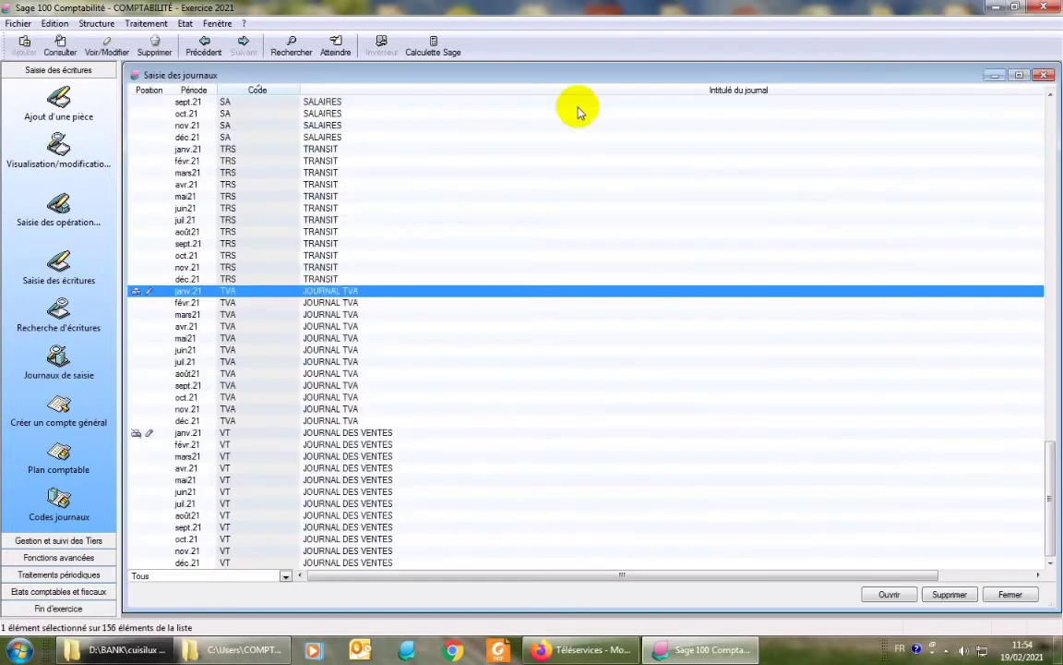
- Open the March 2021 period of the BQ journal (JOURNAL BMCE) and maximize its entry window
scroll(299, 431, "up", 10)
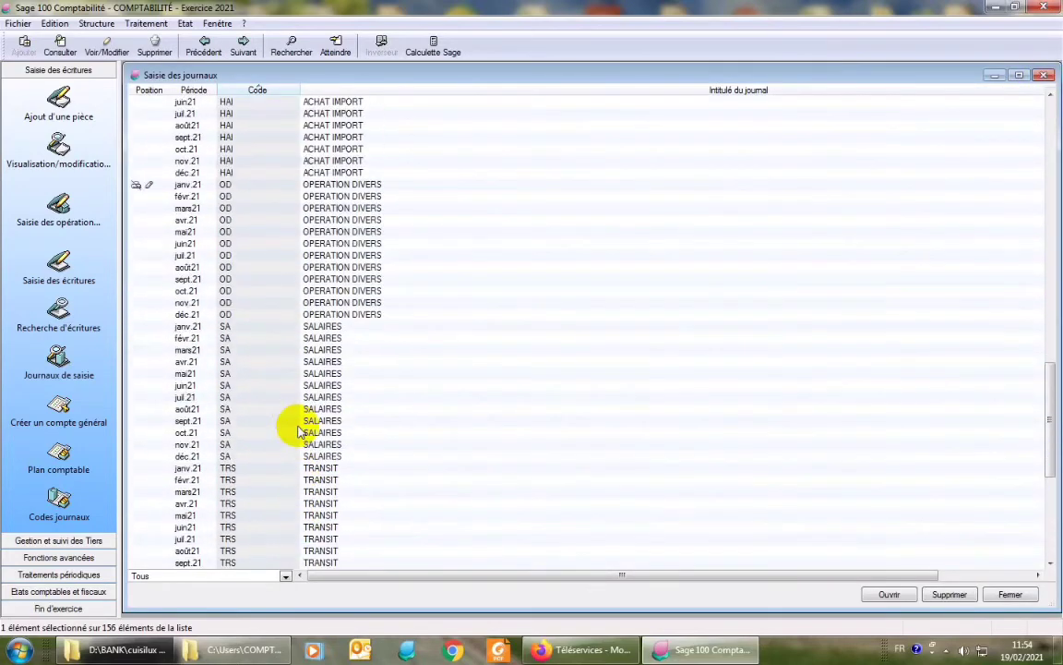
scroll(298, 431, "up", 9)
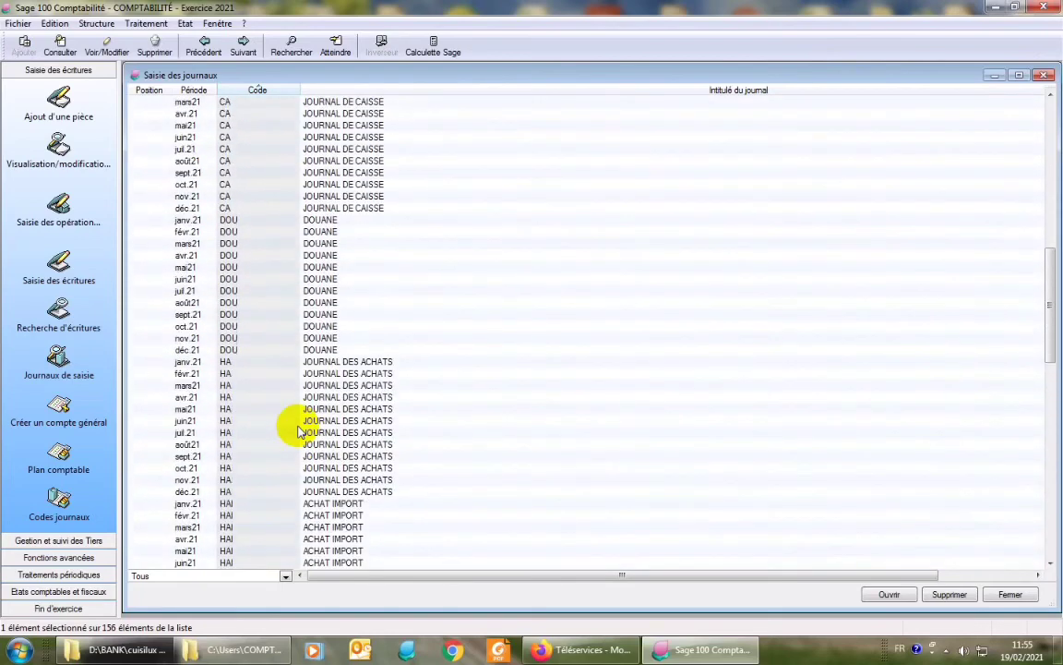
scroll(298, 431, "up", 3)
scroll(298, 431, "up", 3)
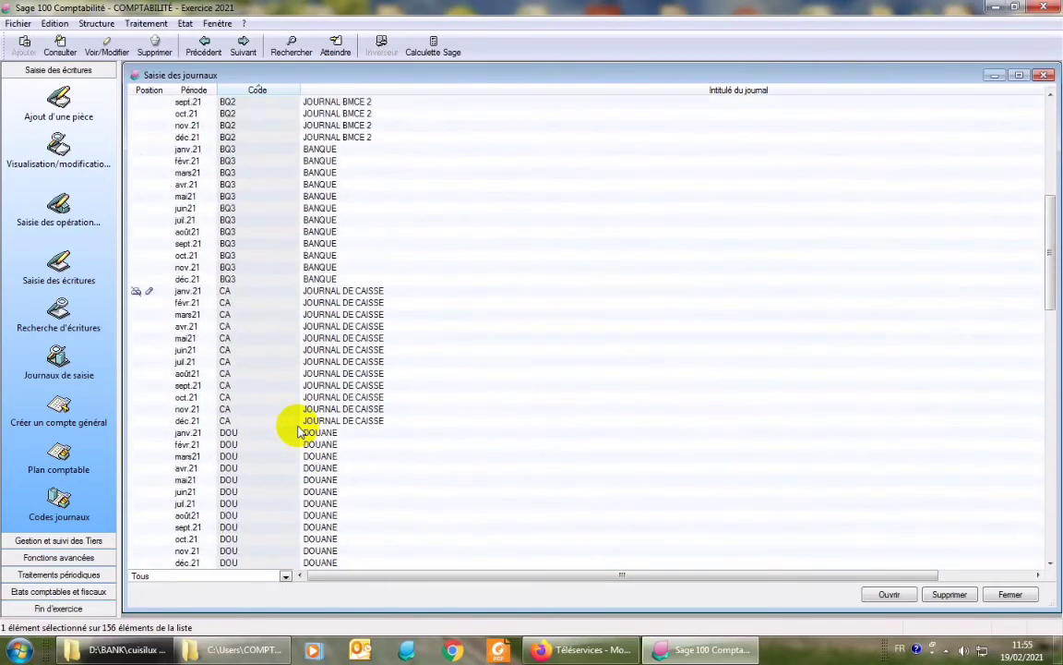
scroll(288, 429, "up", 11)
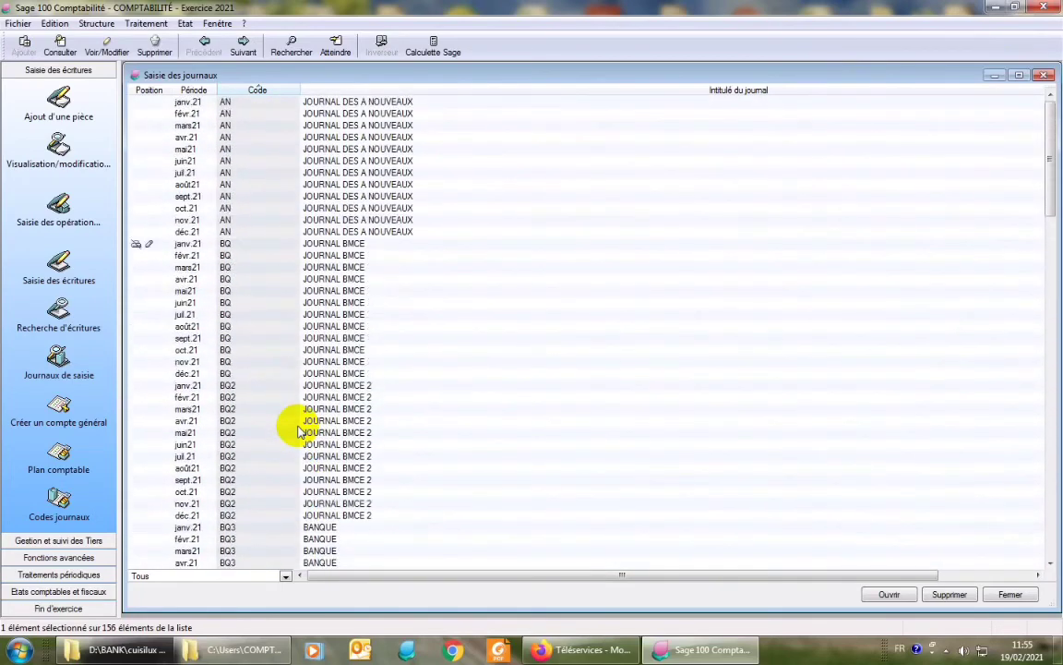
double_click(188, 268)
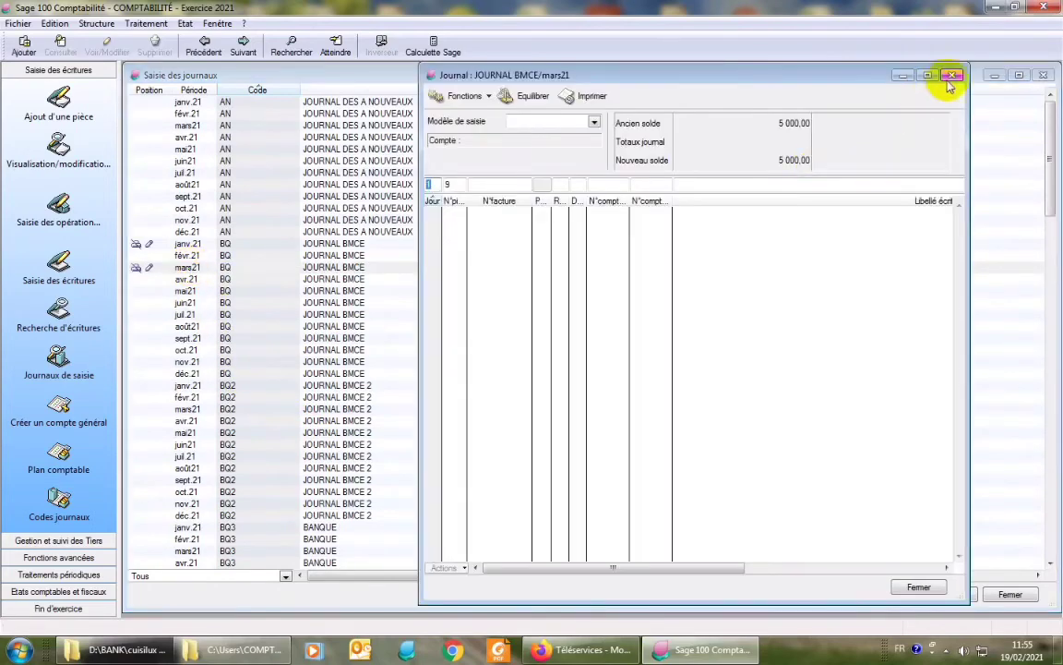
left_click(952, 75)
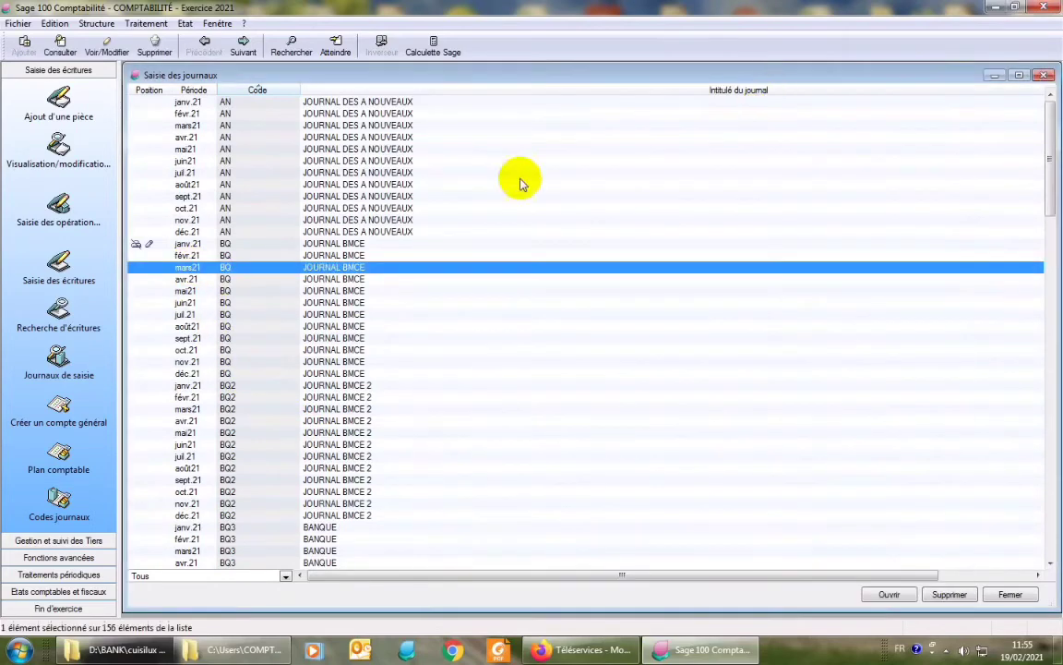
double_click(330, 267)
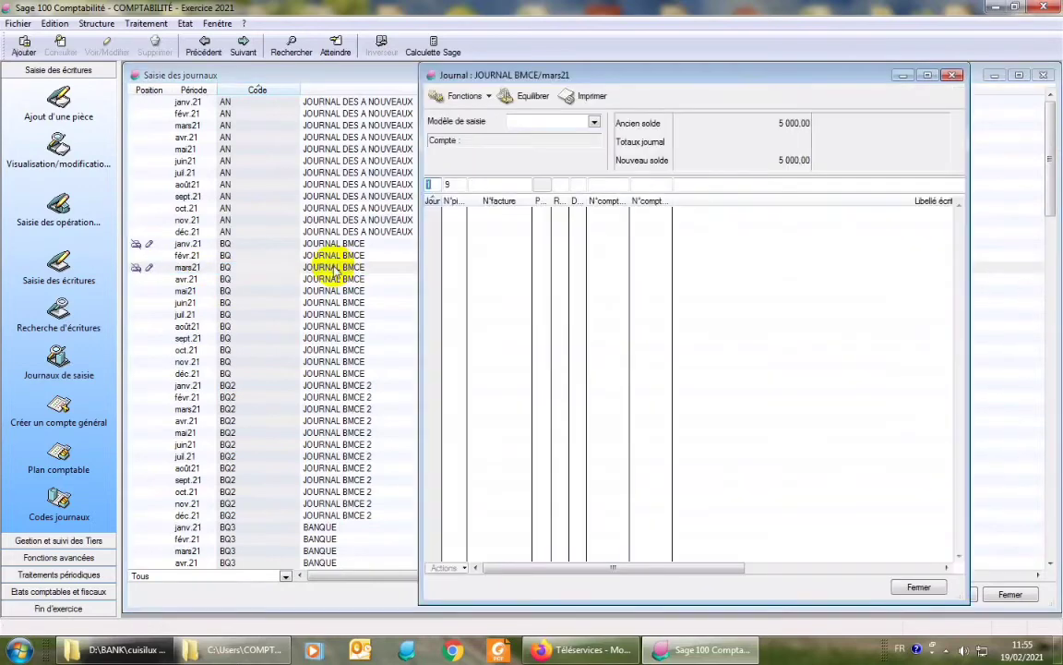
left_click(939, 72)
- Start a day 15 line for piece 9 on general account 44560000 in the March BMCE journal
type("15")
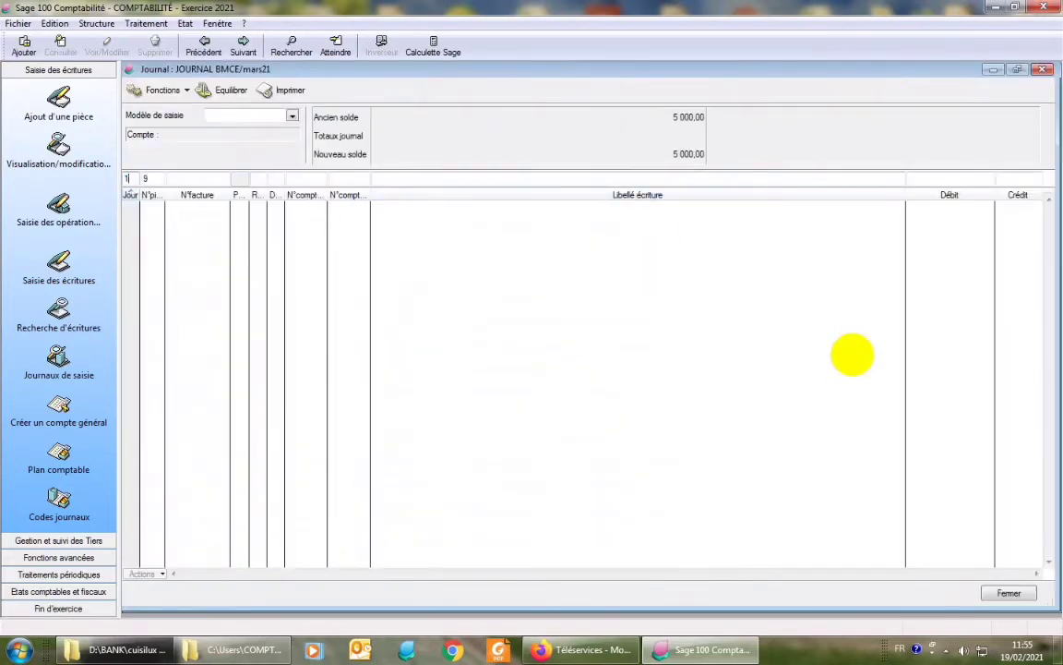
key("Tab")
key("Tab")
key("Tab")
type("4456000")
key("Tab")
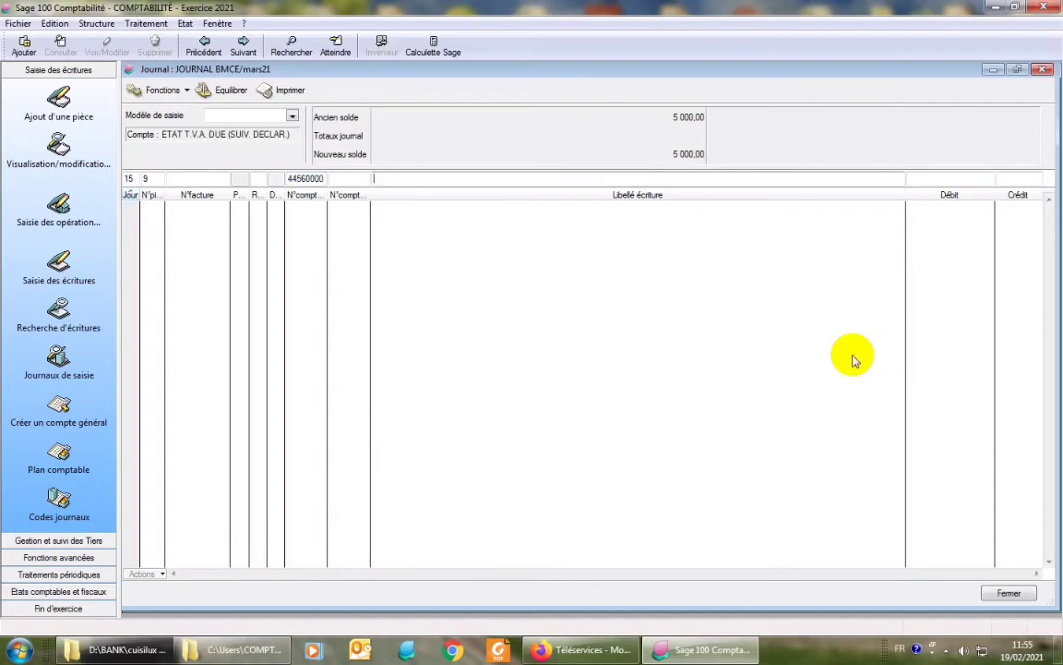
- Label the piece 9 line PRLV ETAT TVA 01 2021, record it with a debit of 5000, and close the BMCE journal
type("PRLV ETAT")
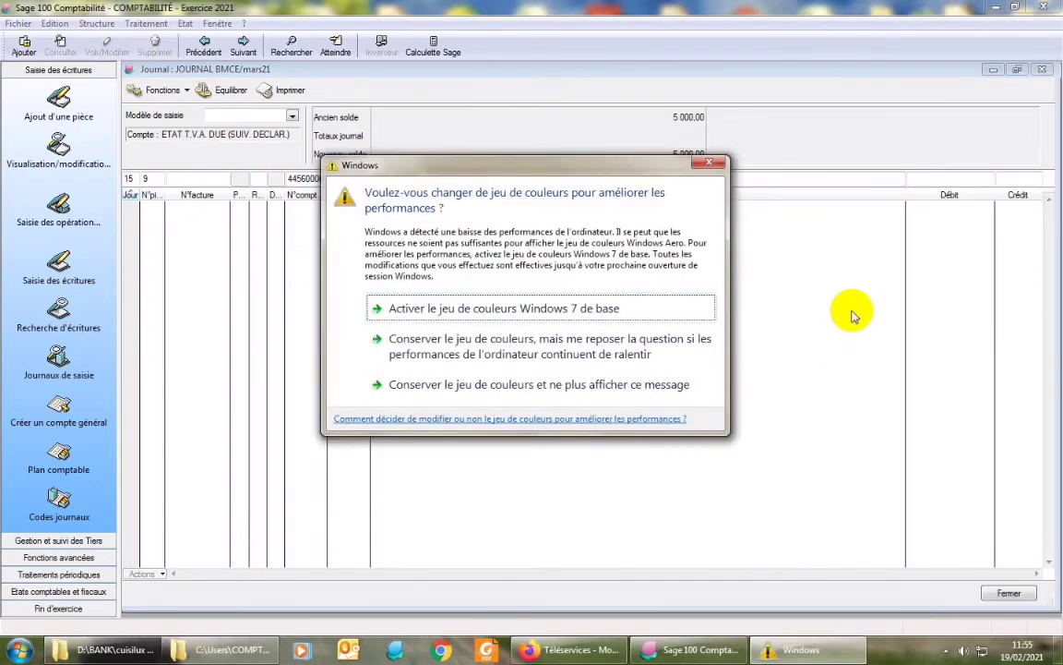
left_click(709, 163)
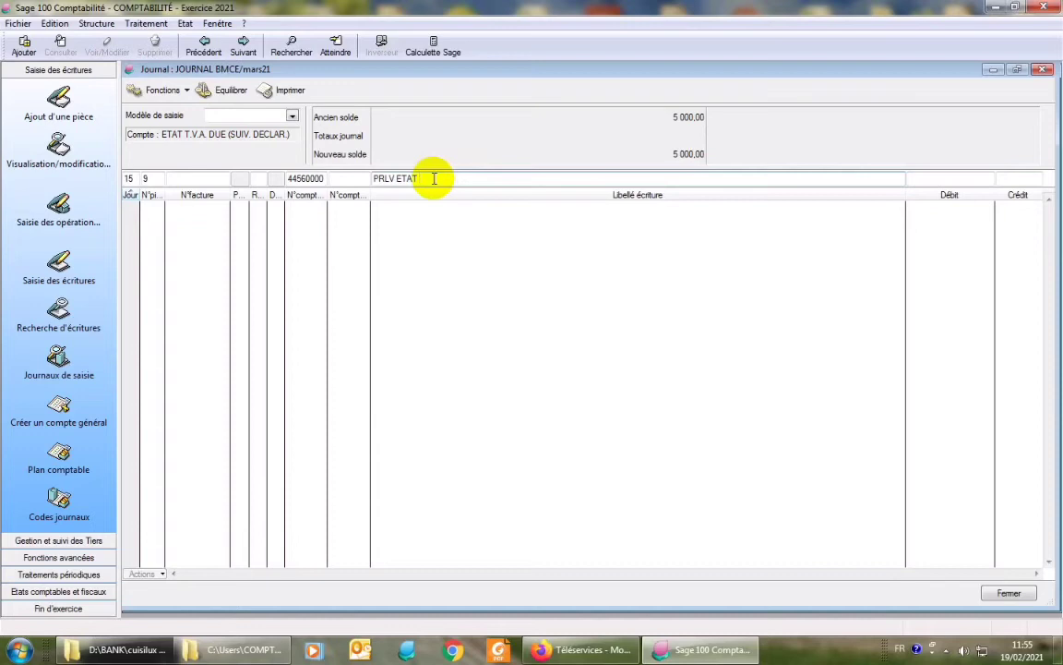
type("TVA 01 2021")
key("Tab")
type("5000")
key("Return")
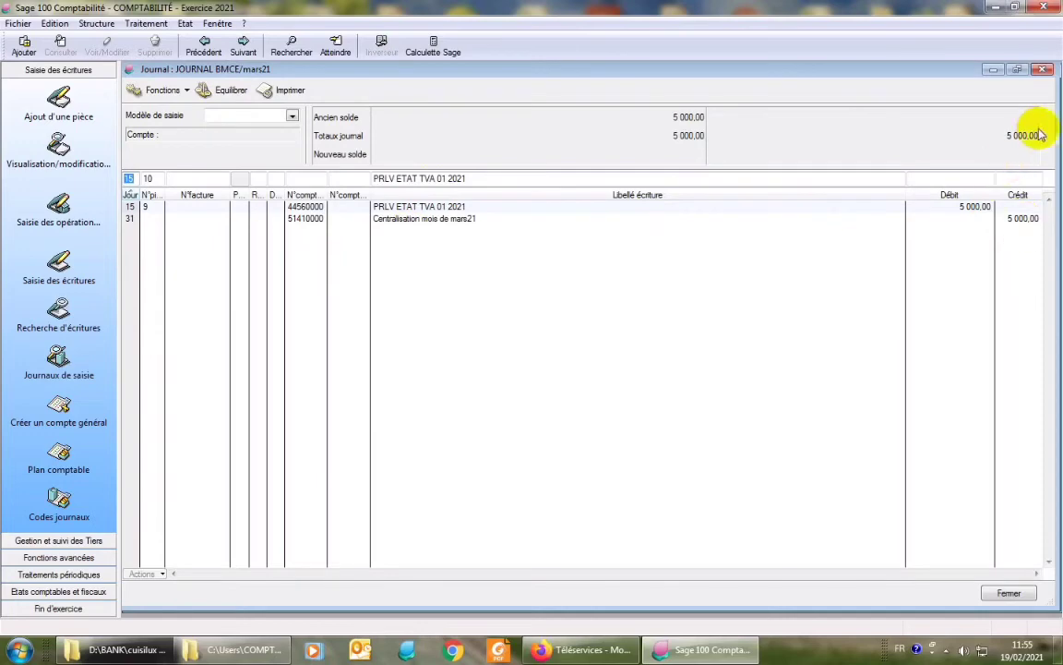
left_click(1042, 69)
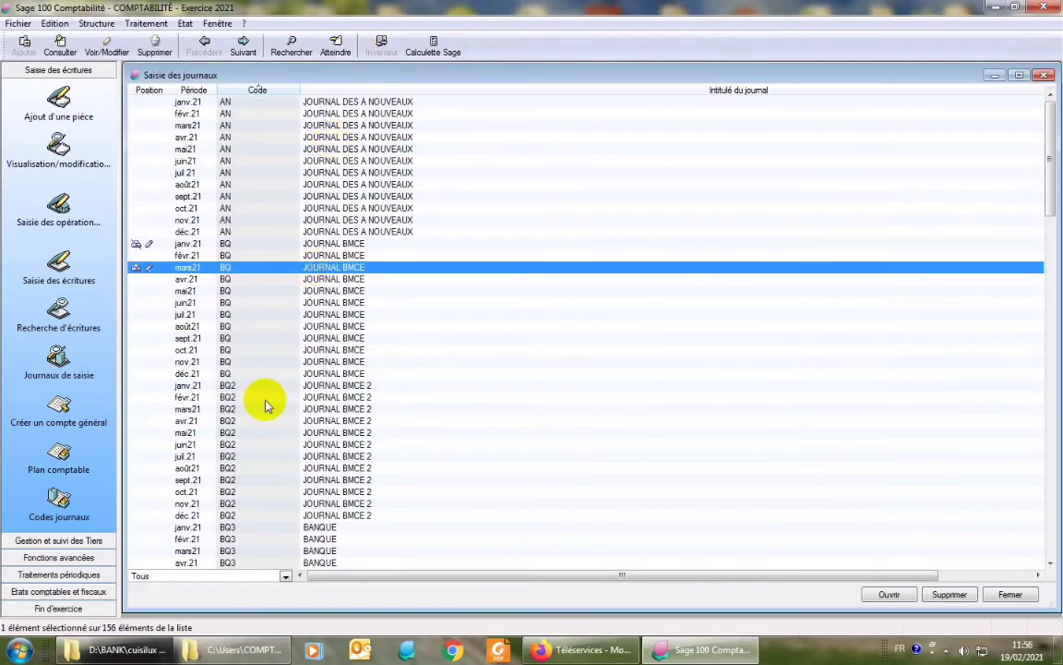
- Open the lettering query (Interrogation et lettrage) on account 44560000 and narrow the Libellé écriture column so the Crédit column fits
left_click(145, 24)
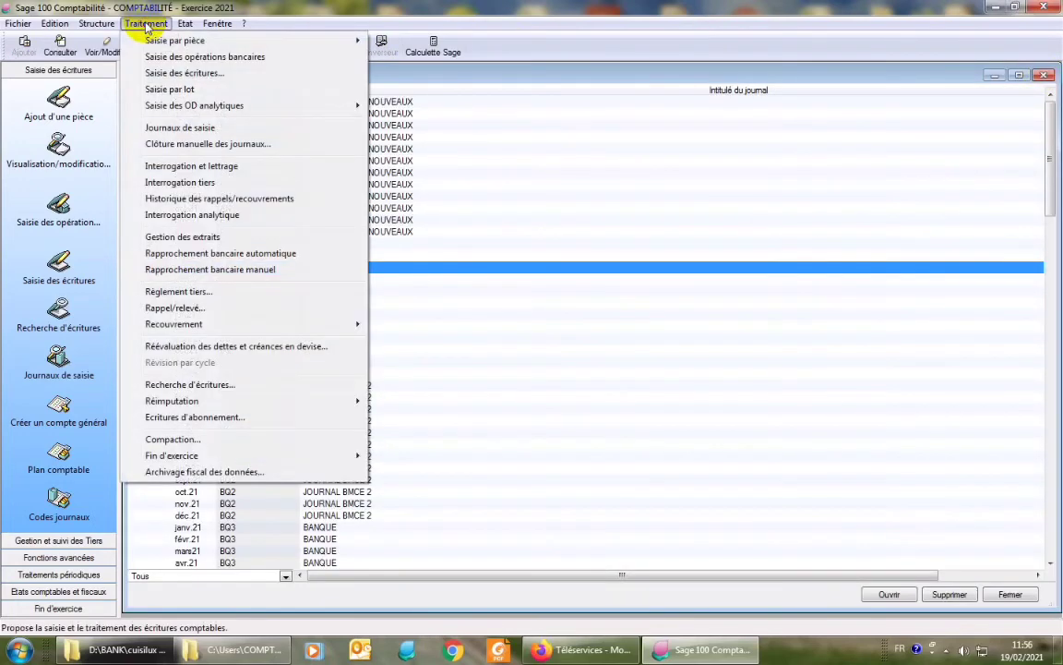
left_click(192, 165)
left_click(299, 148)
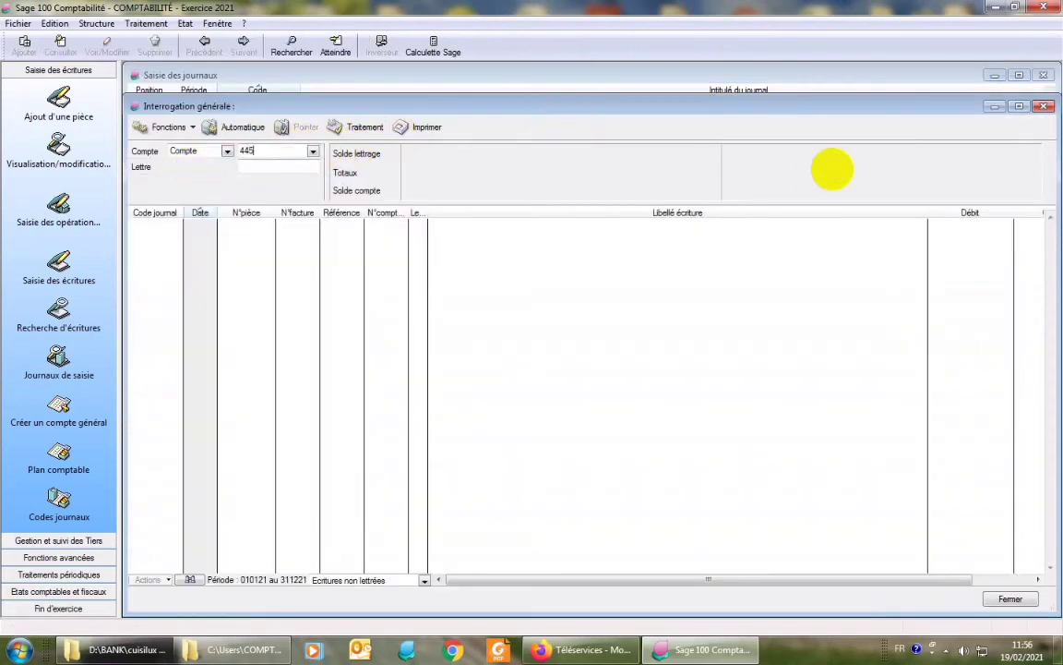
type("4456000")
key("Tab")
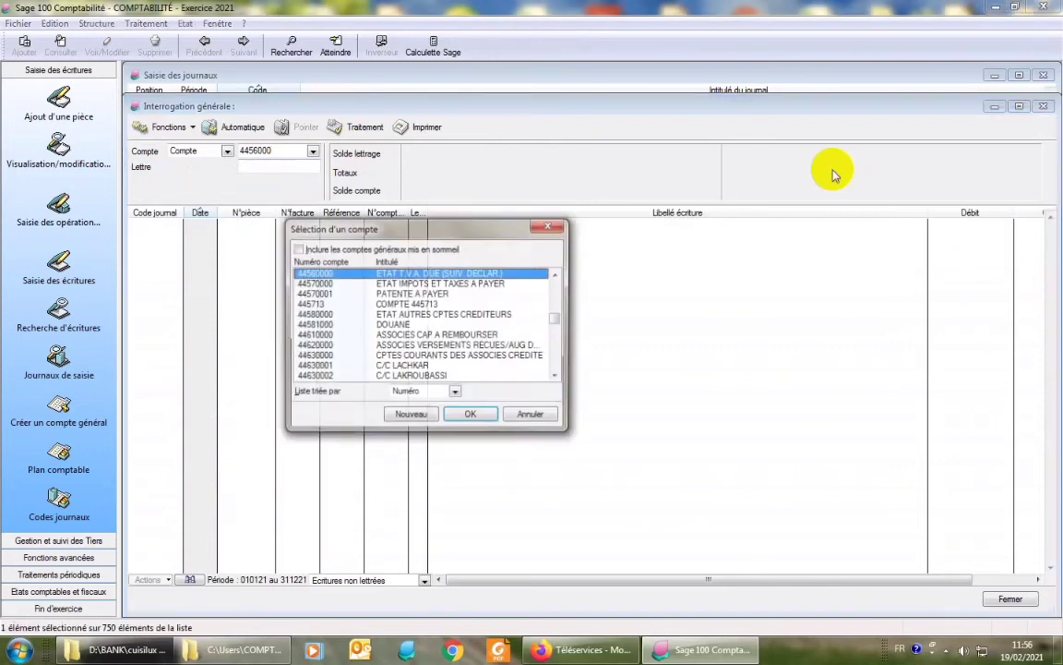
key("Return")
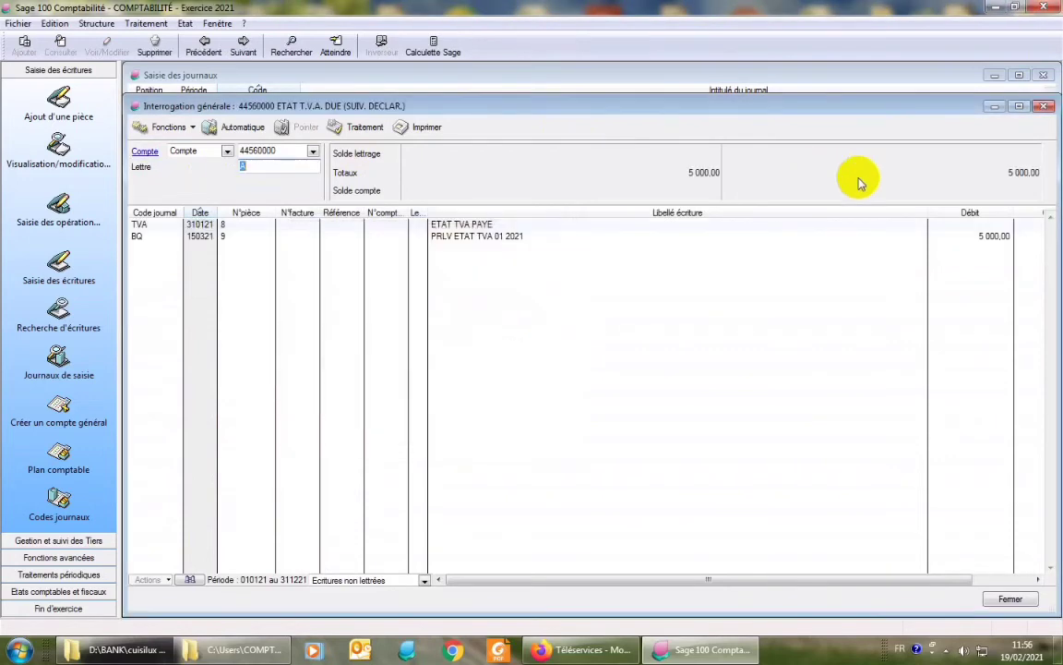
left_click_drag(929, 216, 629, 216)
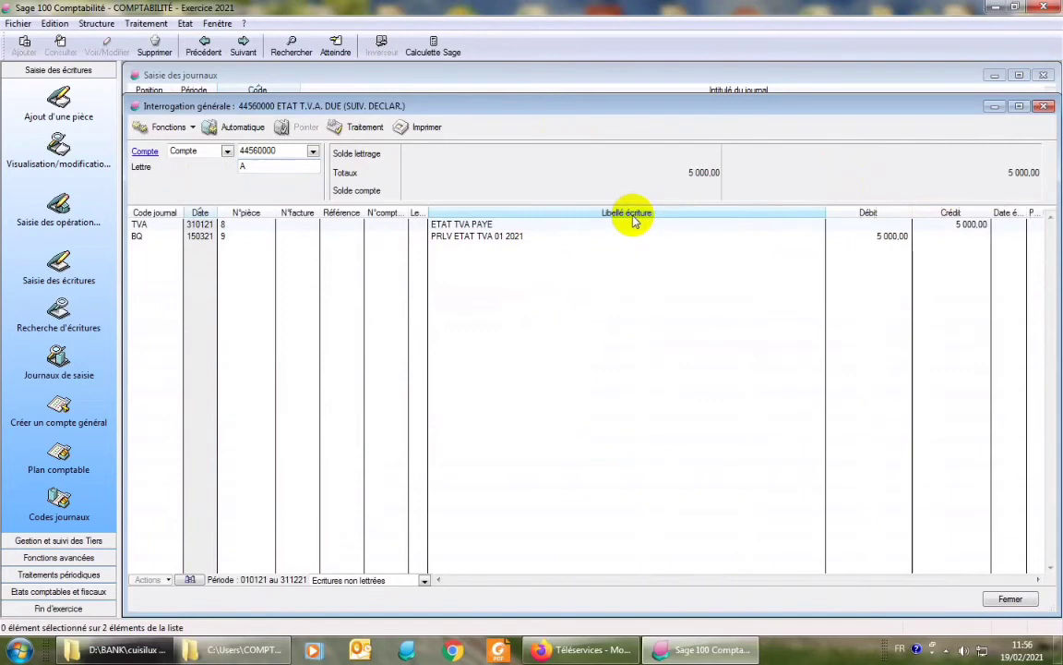
- View the source journals of the piece 8 TVA entry and the piece 9 BQ entry, closing each journal after checking it
left_click(958, 226)
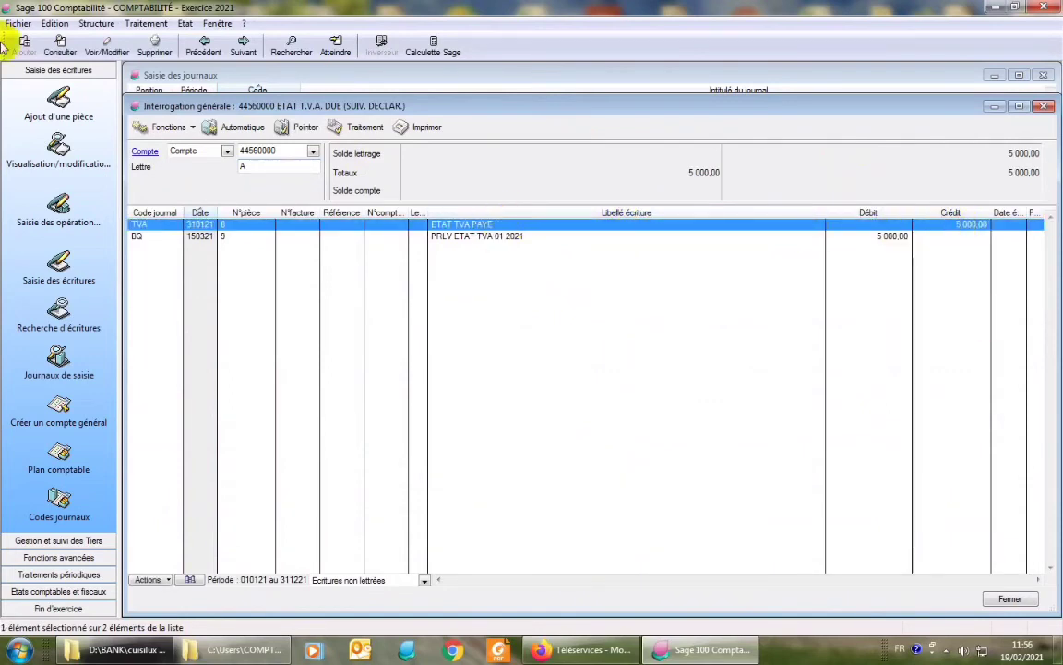
double_click(152, 224)
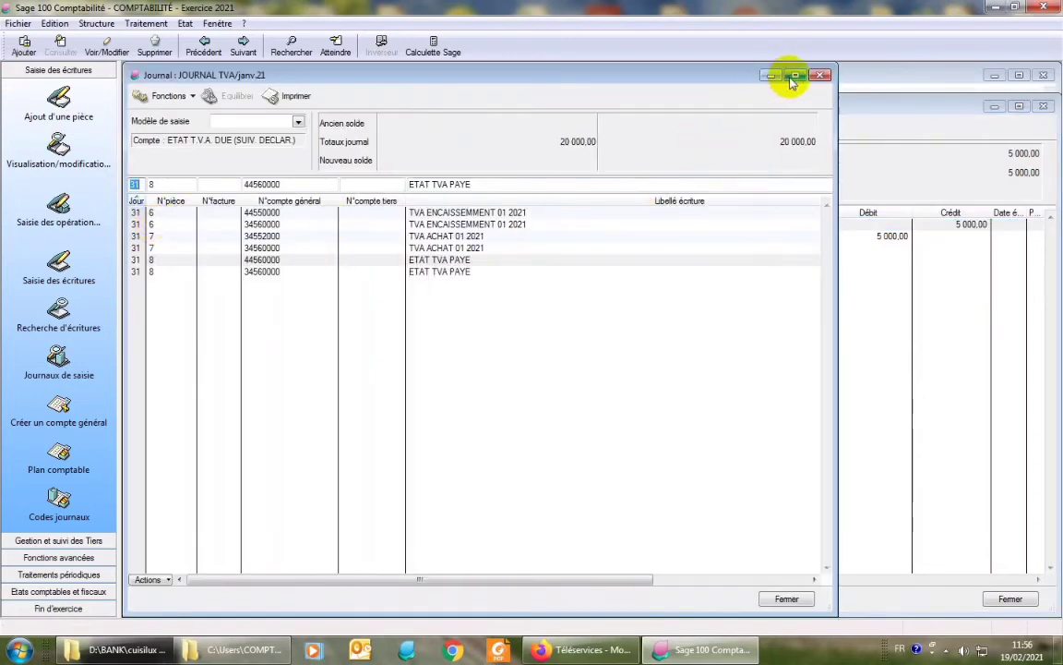
left_click(794, 76)
double_click(1022, 255)
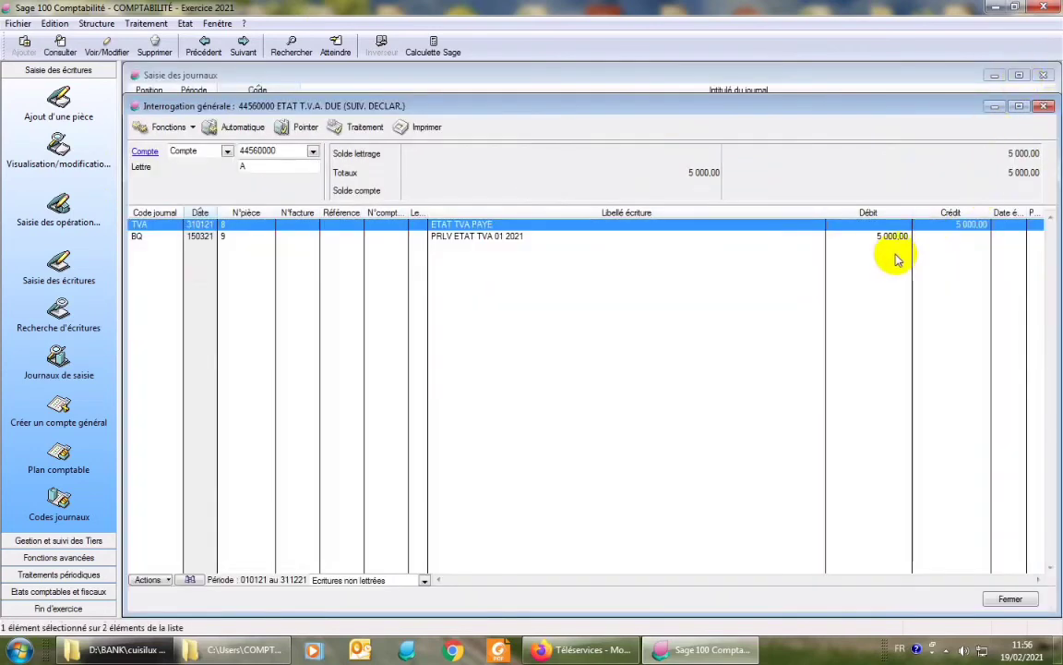
left_click(893, 238)
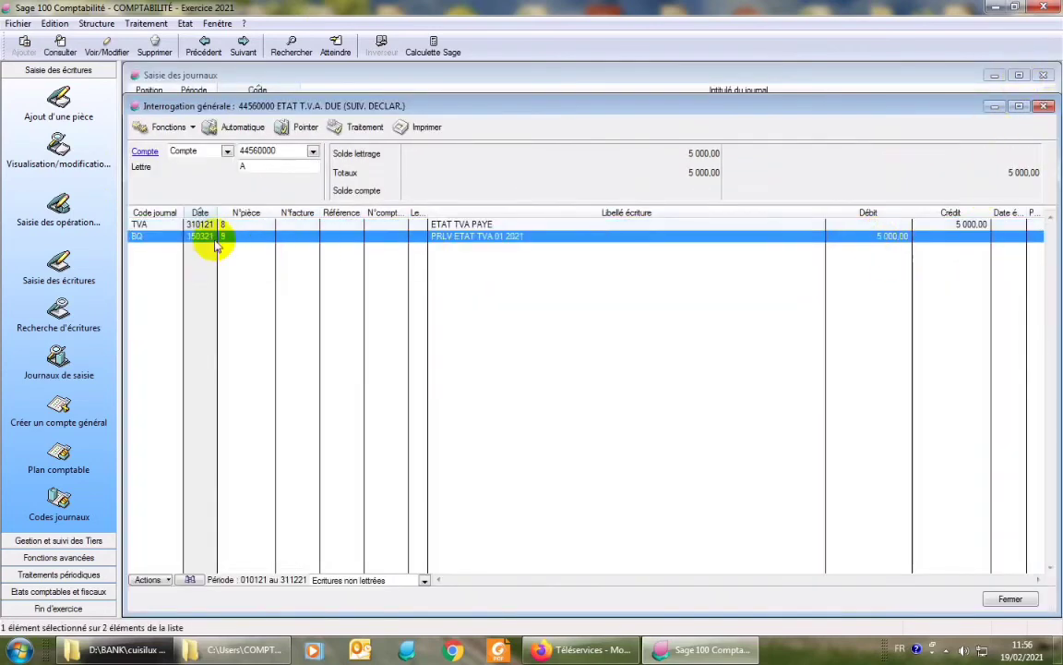
left_click(157, 237)
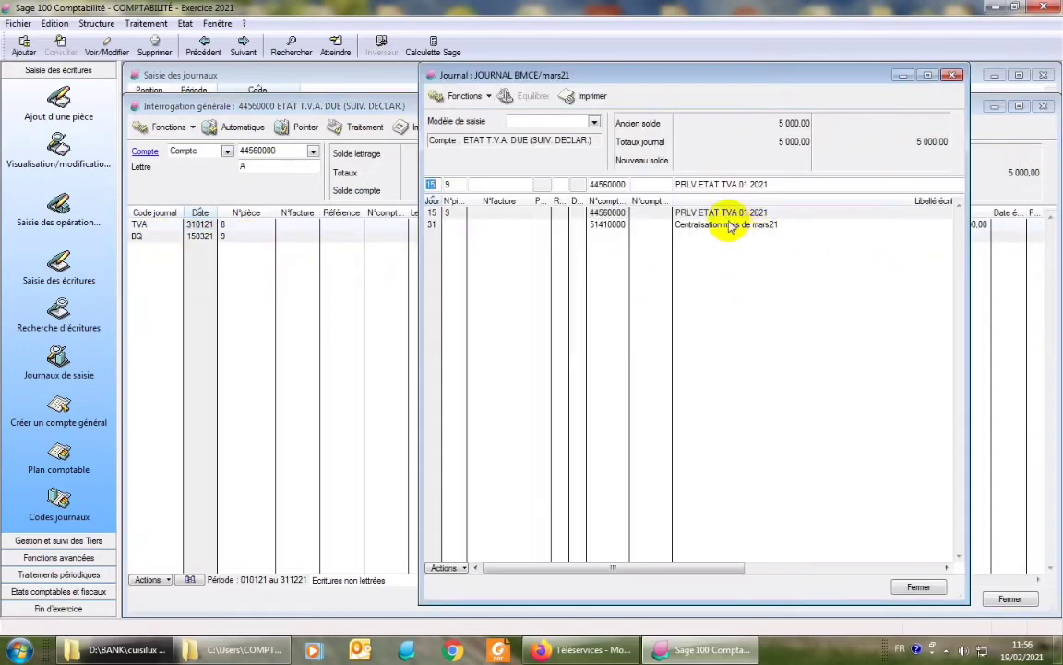
left_click(955, 75)
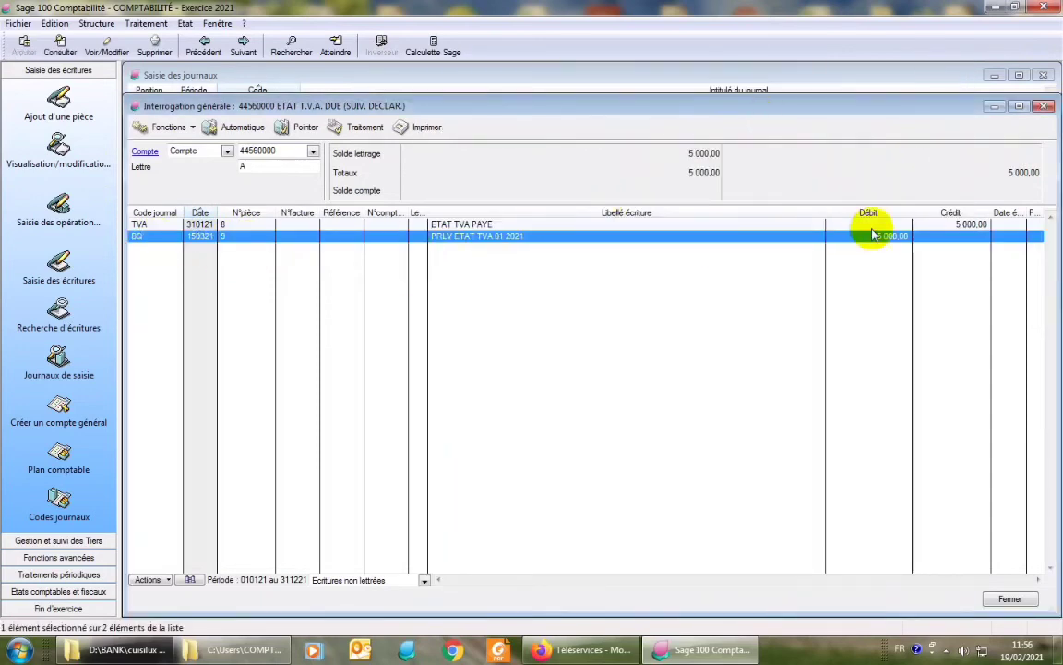
- Letter the piece 8 and piece 9 entries of account 44560000 together as A, and check them under Ecritures lettrées before restoring Ecritures non lettrées
left_click(969, 224, "ctrl")
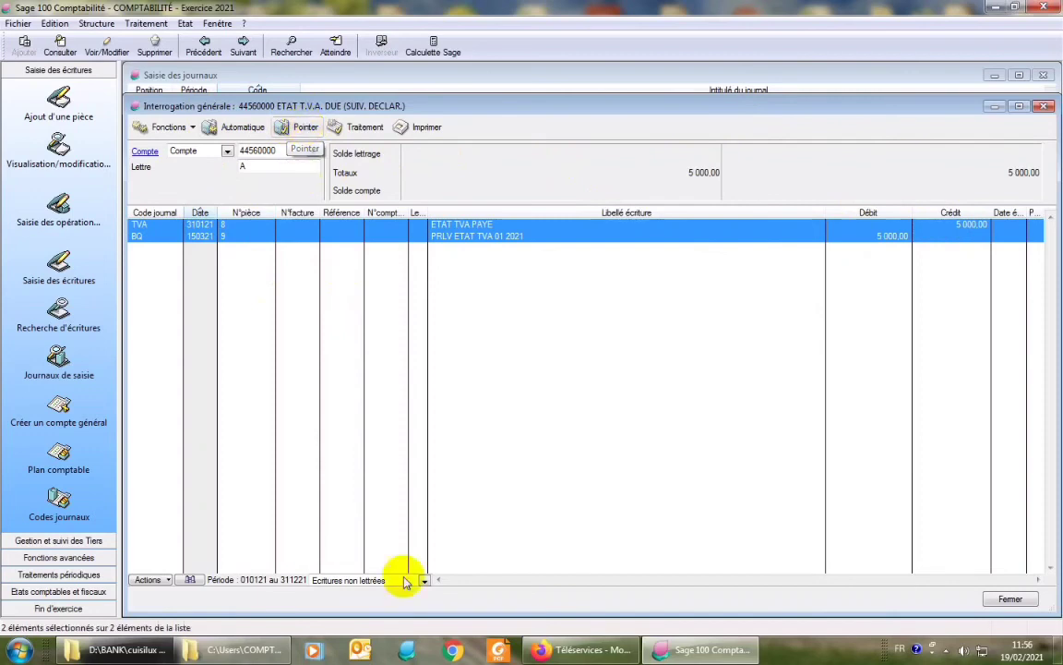
left_click(299, 129)
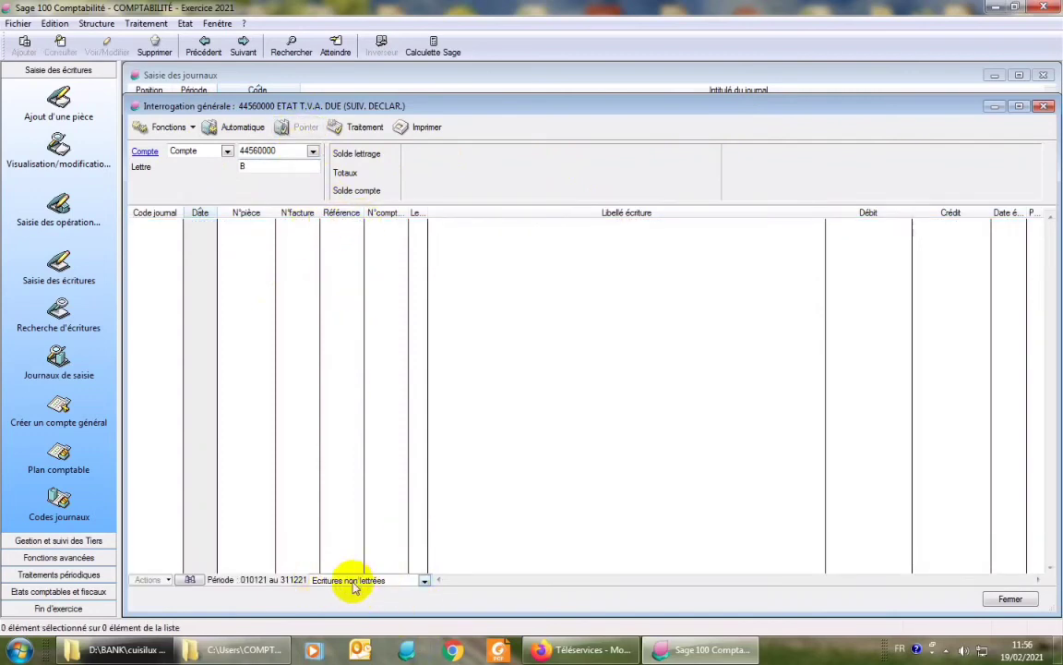
left_click(422, 580)
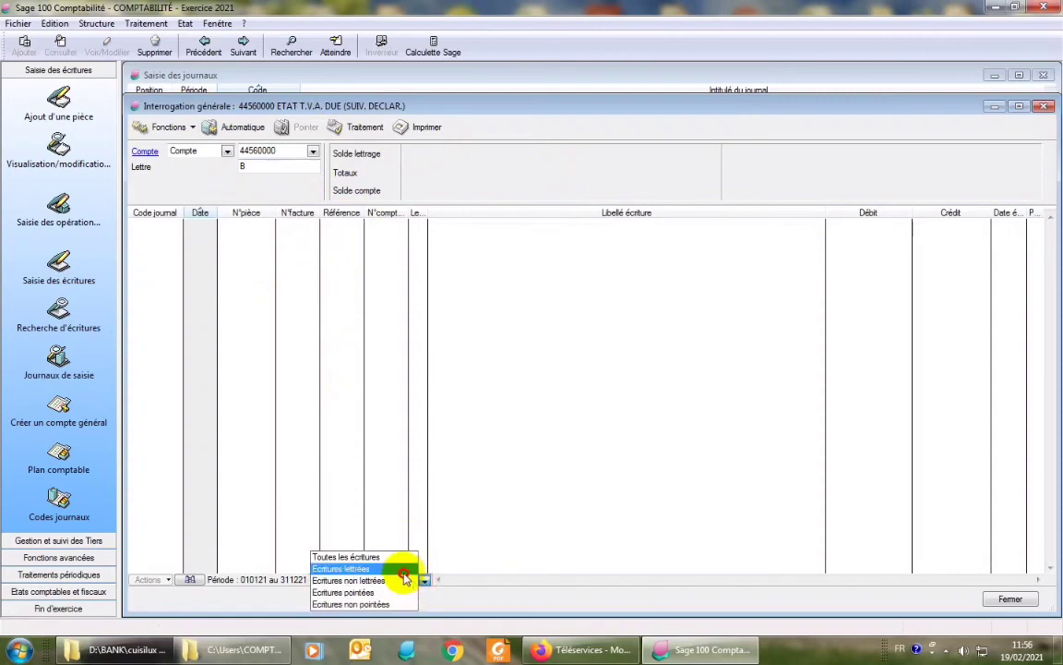
left_click(402, 569)
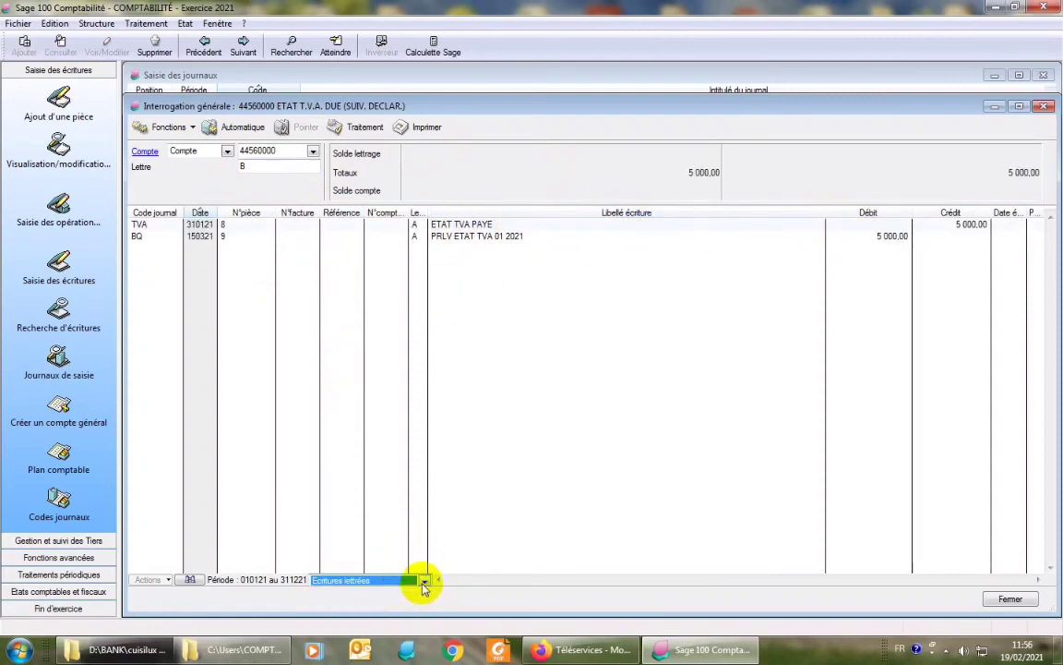
left_click(424, 580)
left_click(403, 591)
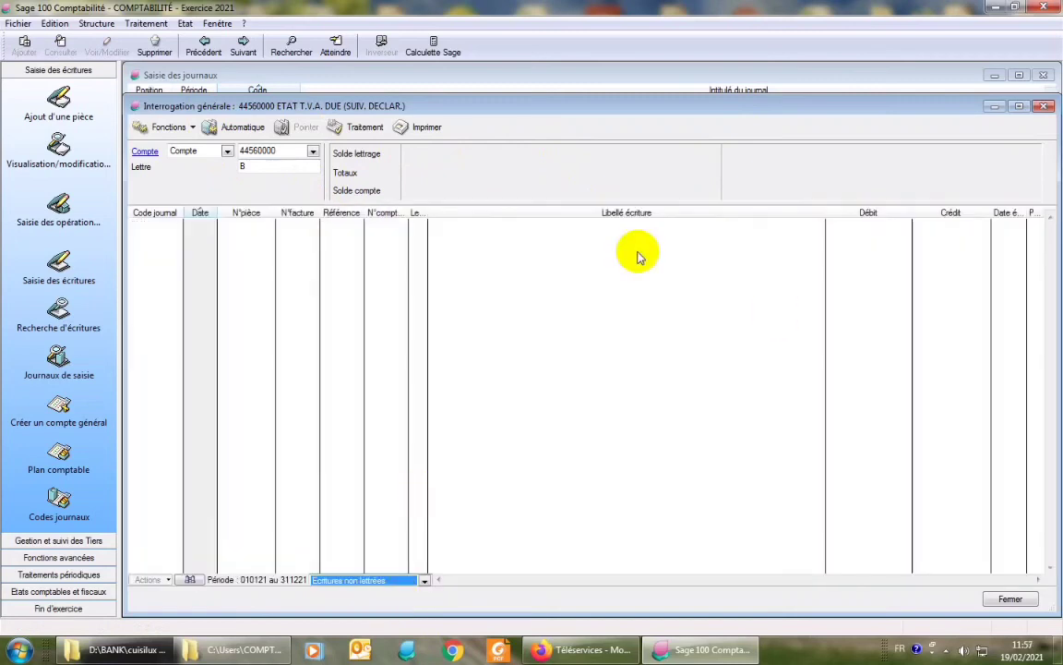
- Query account 34560000 and letter its January entries for pieces 6, 7 and 8 together as A
left_click(283, 153)
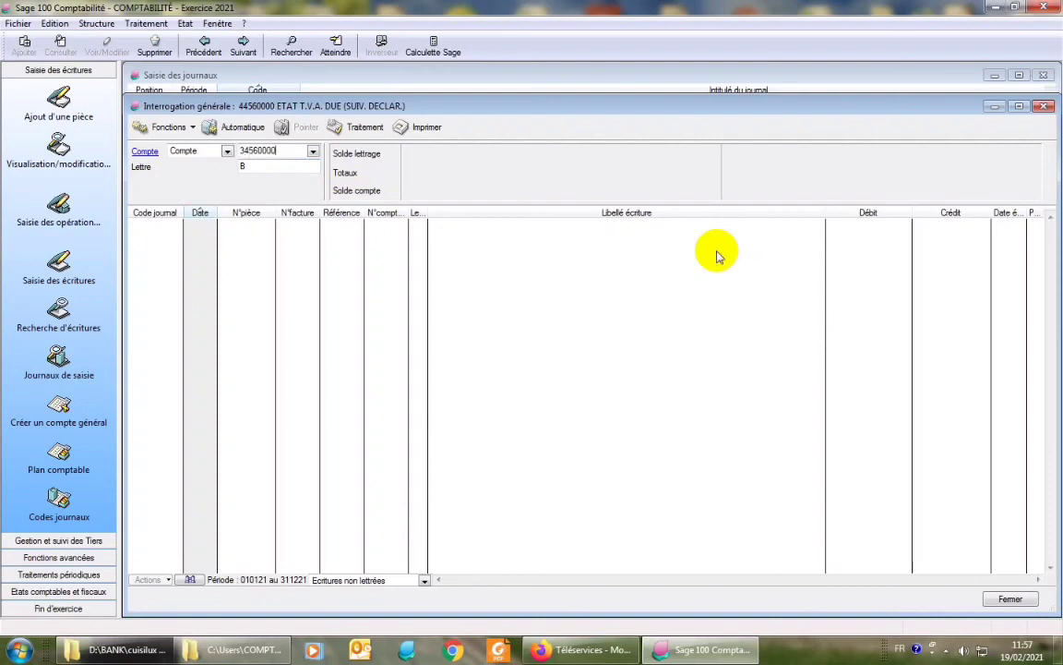
type("34560000")
key("Tab")
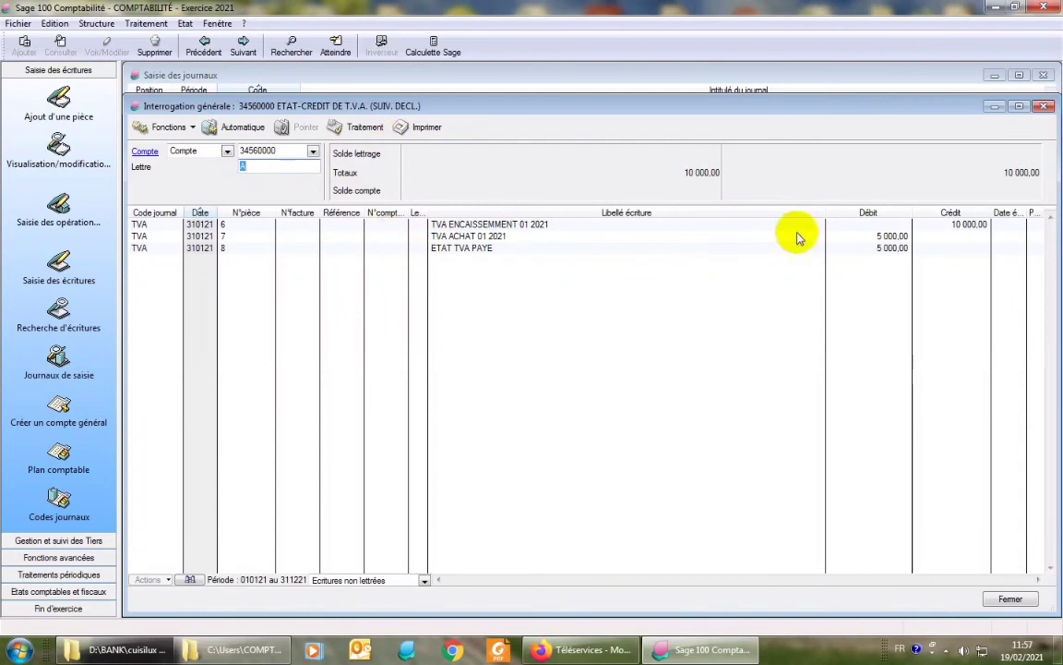
left_click(969, 227)
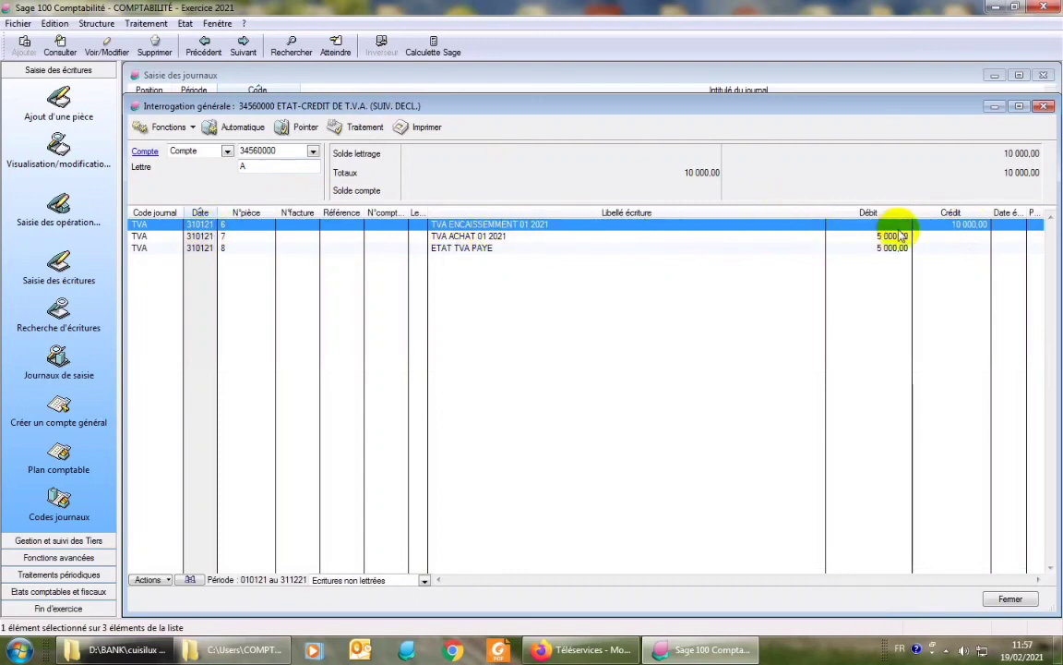
left_click(452, 239, "ctrl")
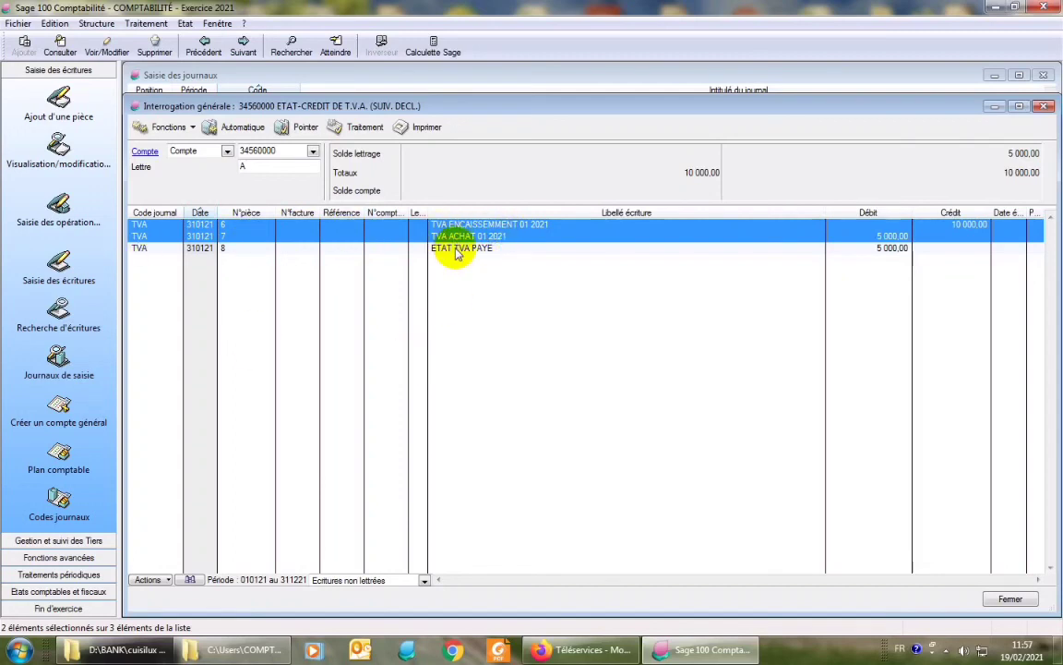
left_click(457, 254, "ctrl")
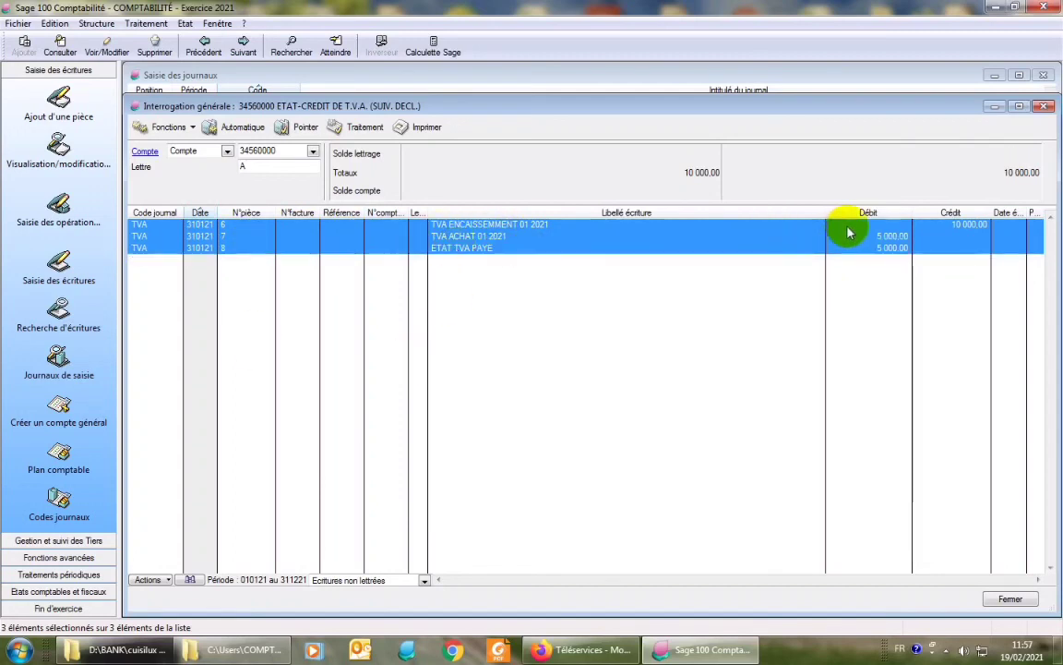
left_click(289, 129)
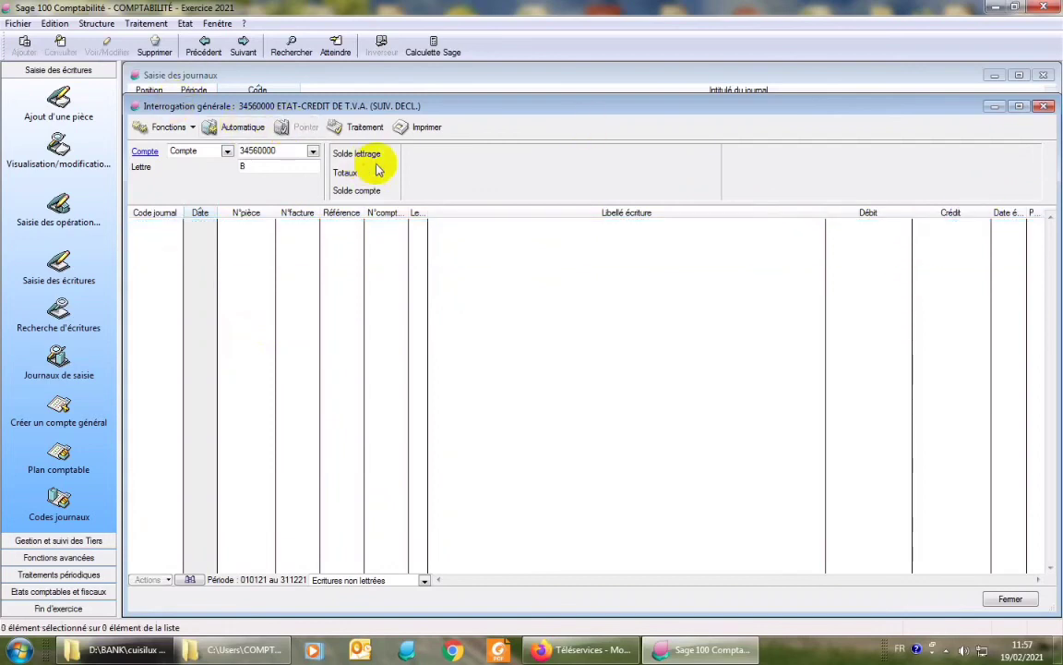
- Display account 34560000's entries under Ecritures lettrées, and return to Ecritures non lettrées
left_click(423, 580)
left_click(402, 570)
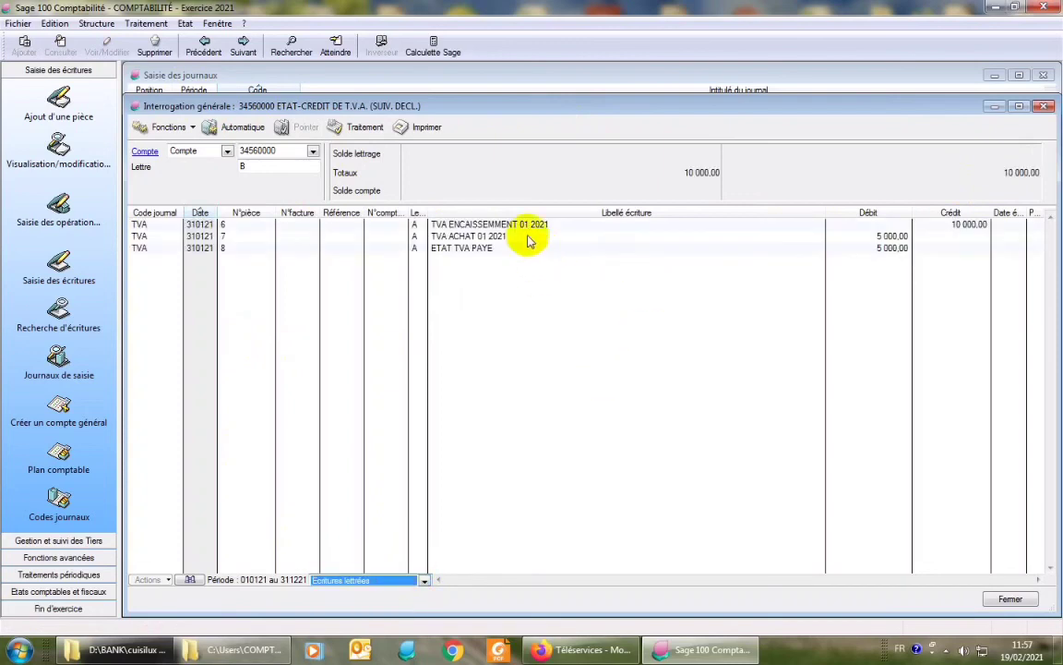
left_click(424, 580)
left_click(406, 591)
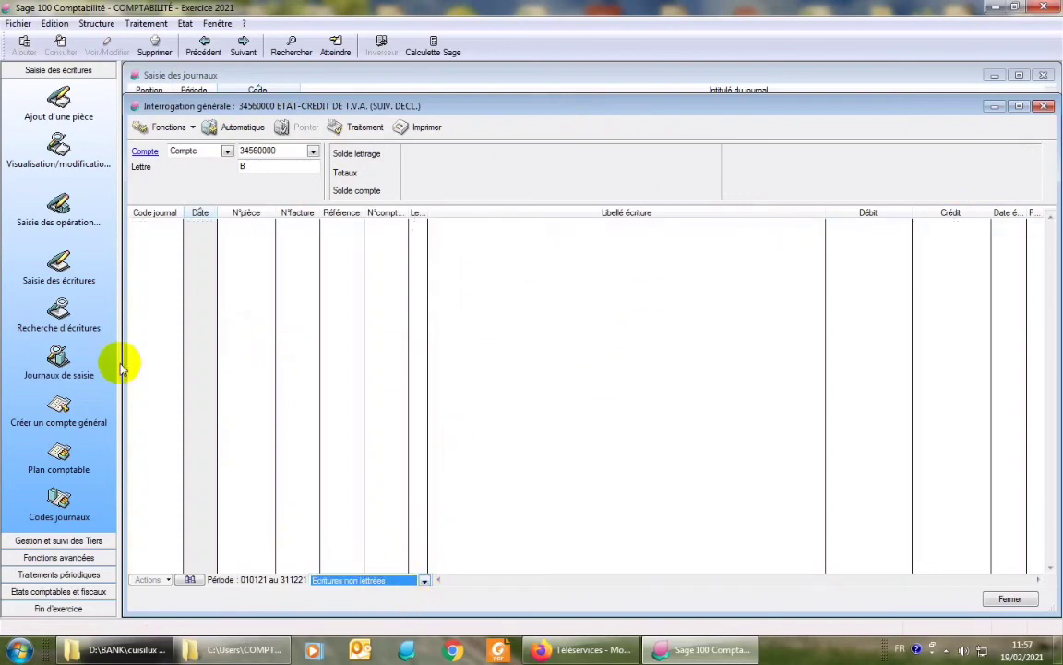
- Close the account query and the journal list, and exit the accounting program
left_click(1043, 107)
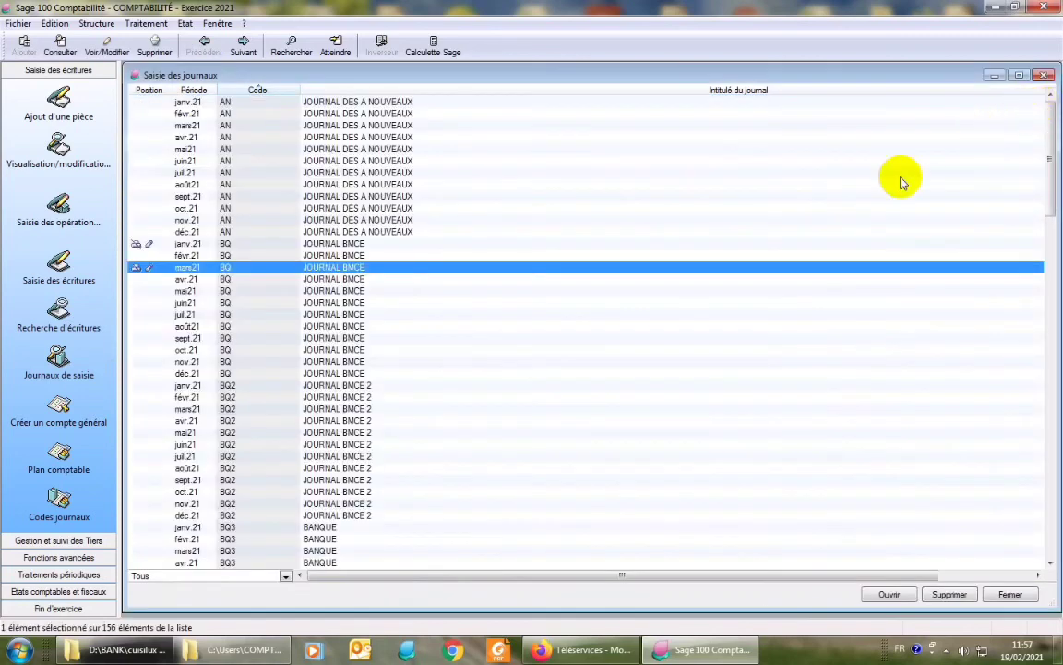
left_click(1042, 76)
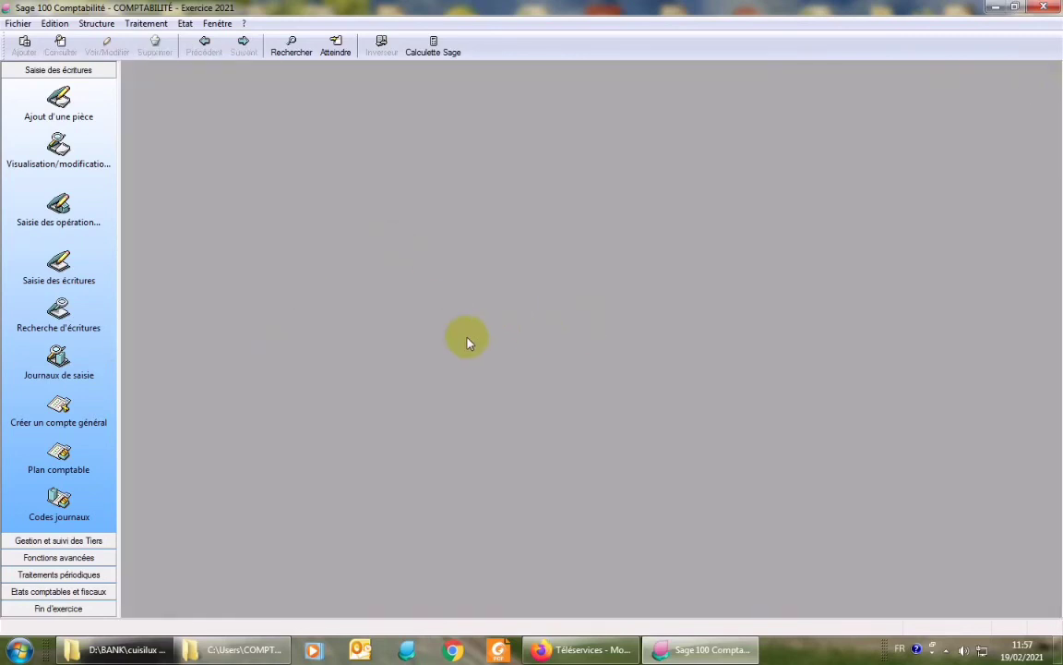
left_click(1040, 11)
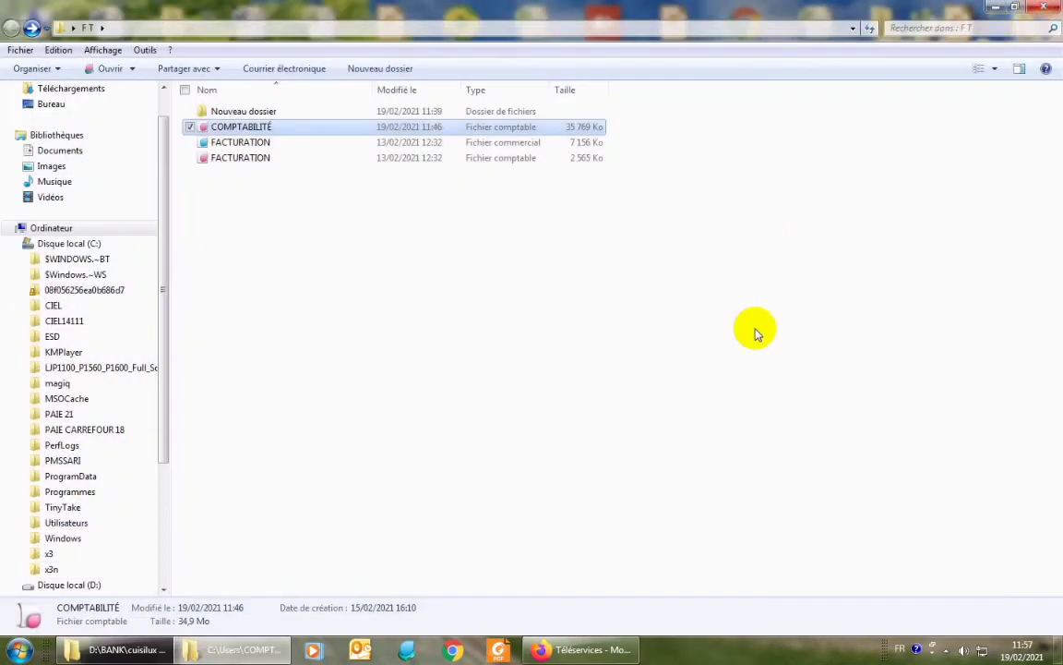